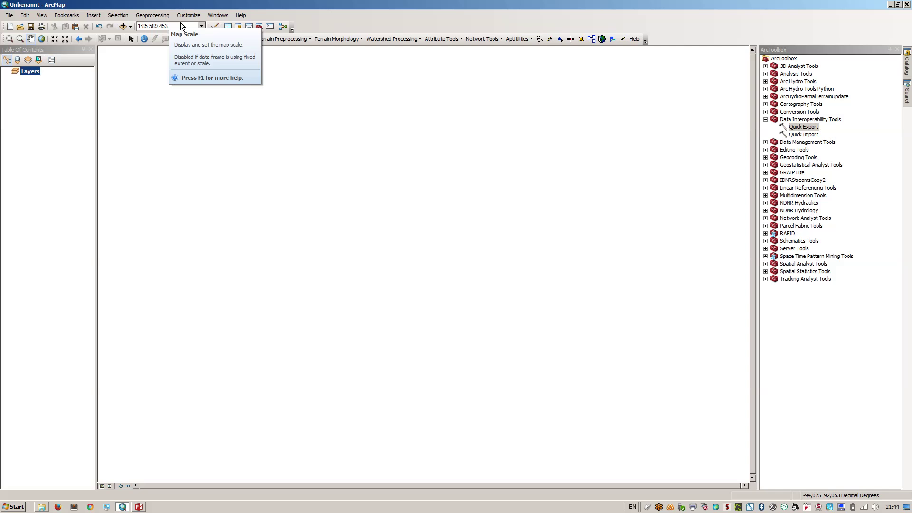
# Review the Data Interoperability extension in the Extensions list
pyautogui.click(192, 19)
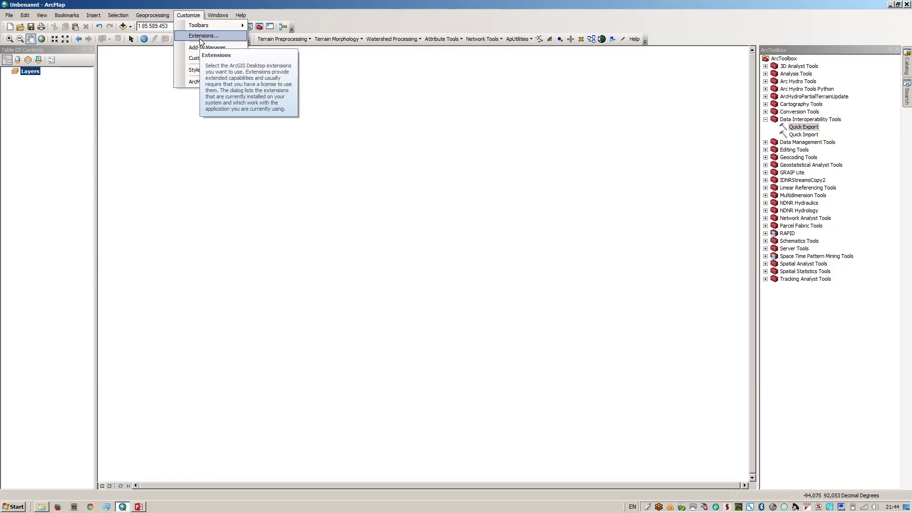
pyautogui.click(201, 36)
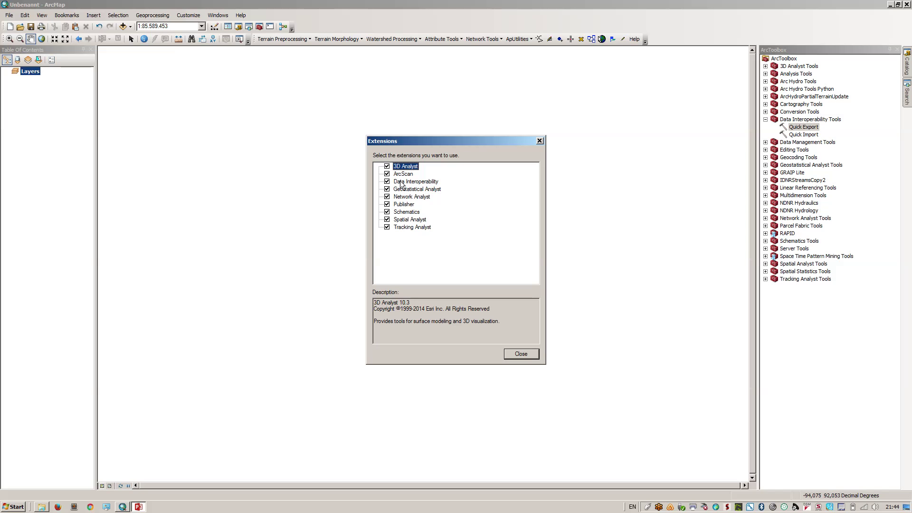
pyautogui.click(401, 184)
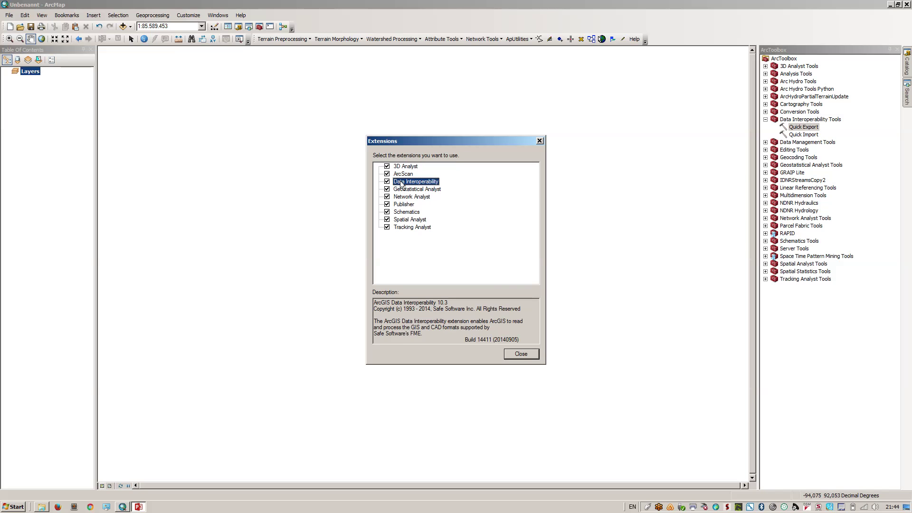
pyautogui.click(520, 352)
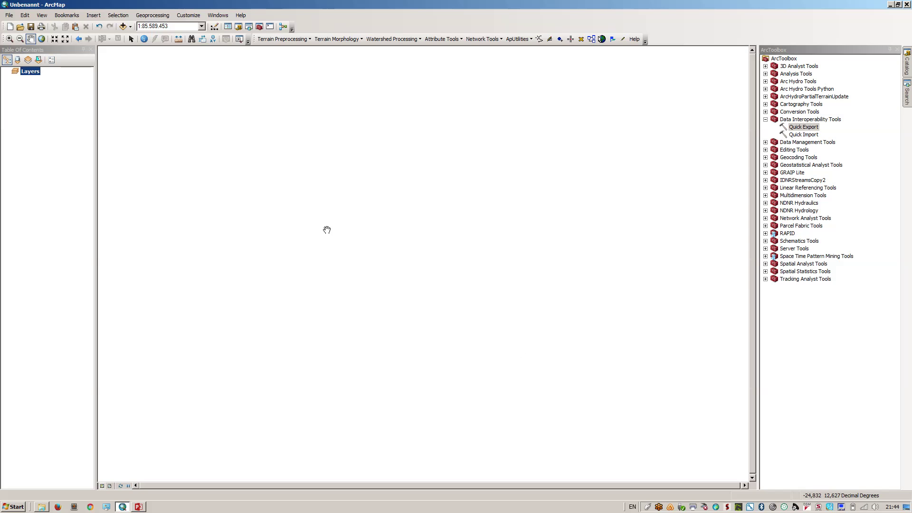
# In Add Data, go to Folder Connections and begin a new folder connection
pyautogui.click(128, 27)
pyautogui.click(141, 41)
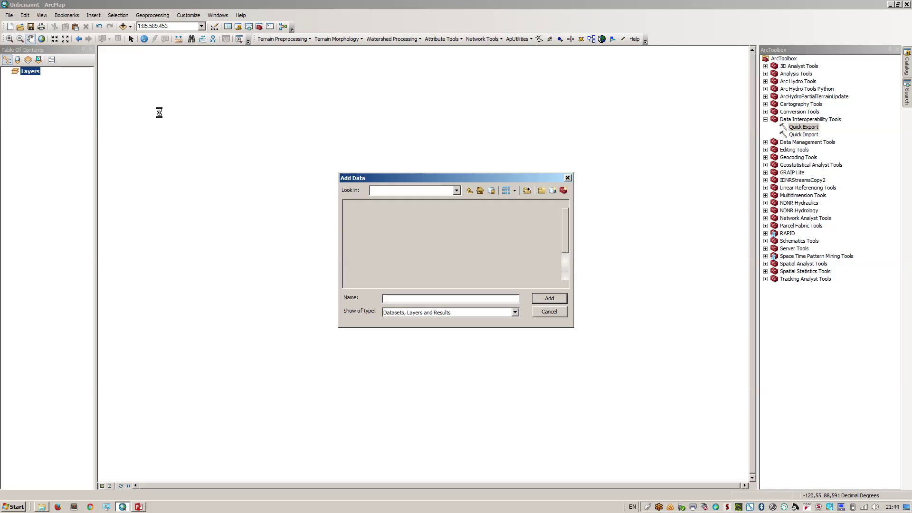
pyautogui.click(470, 189)
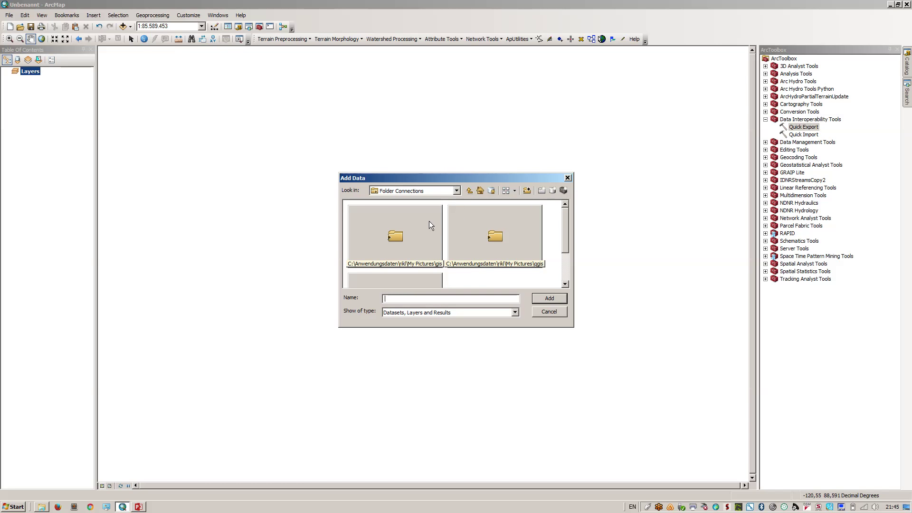
pyautogui.click(457, 191)
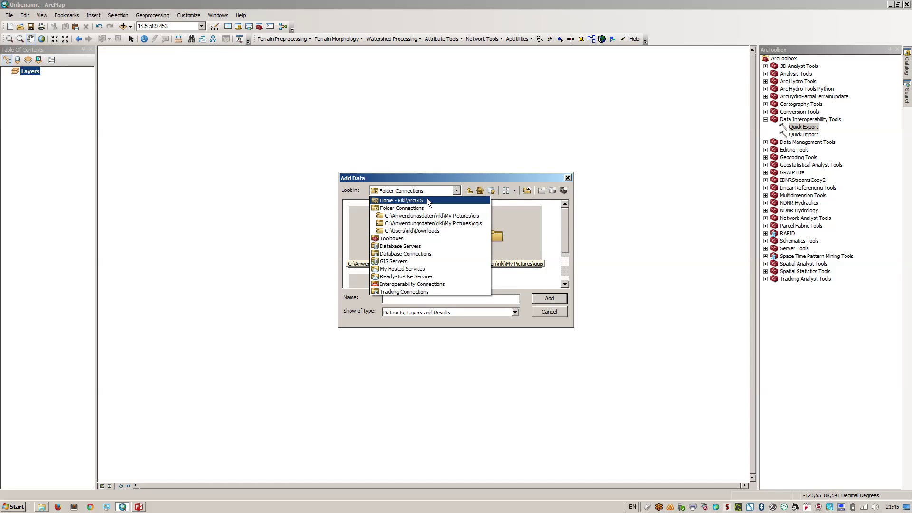
pyautogui.click(414, 208)
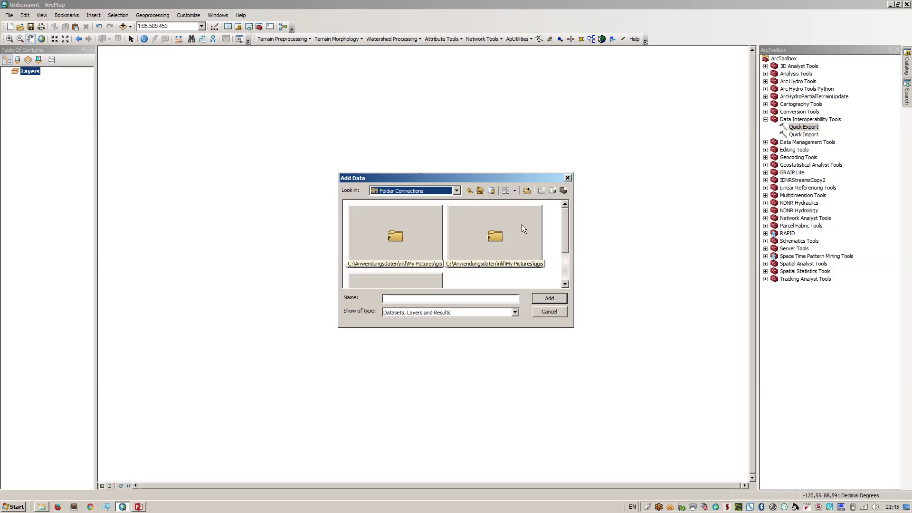
pyautogui.click(530, 190)
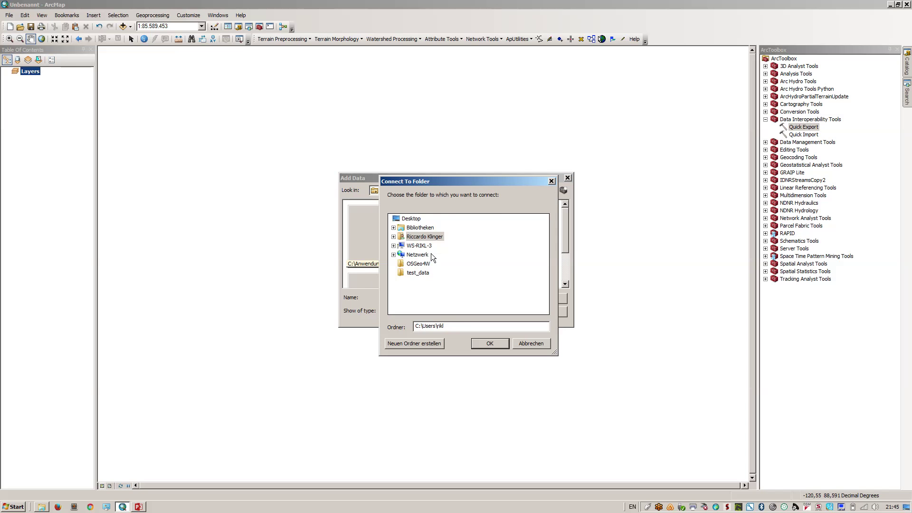
# Connect the Eigene Dokumente > wd_gis folder
pyautogui.click(394, 236)
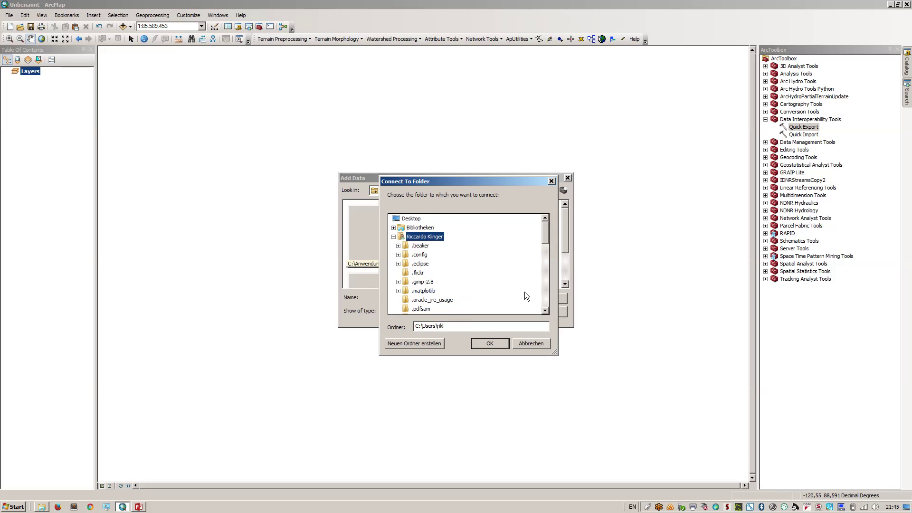
pyautogui.click(543, 292)
pyautogui.click(545, 294)
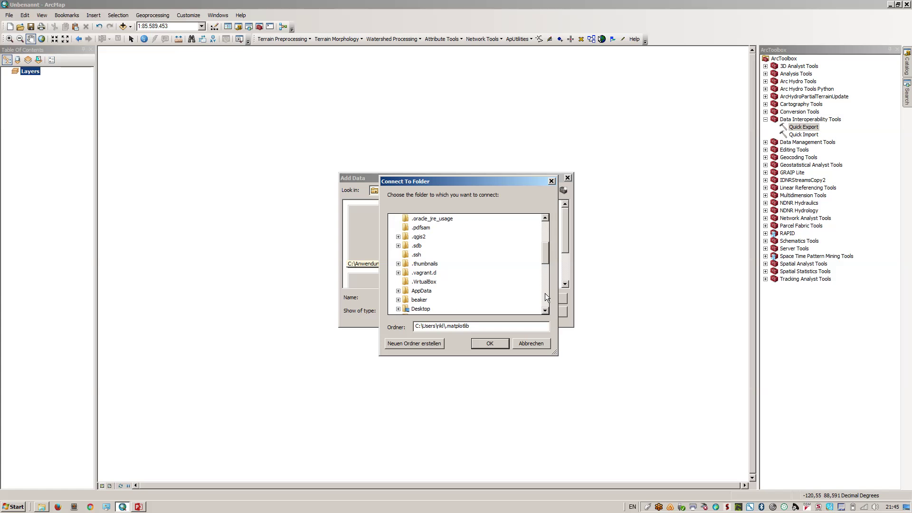
pyautogui.click(546, 294)
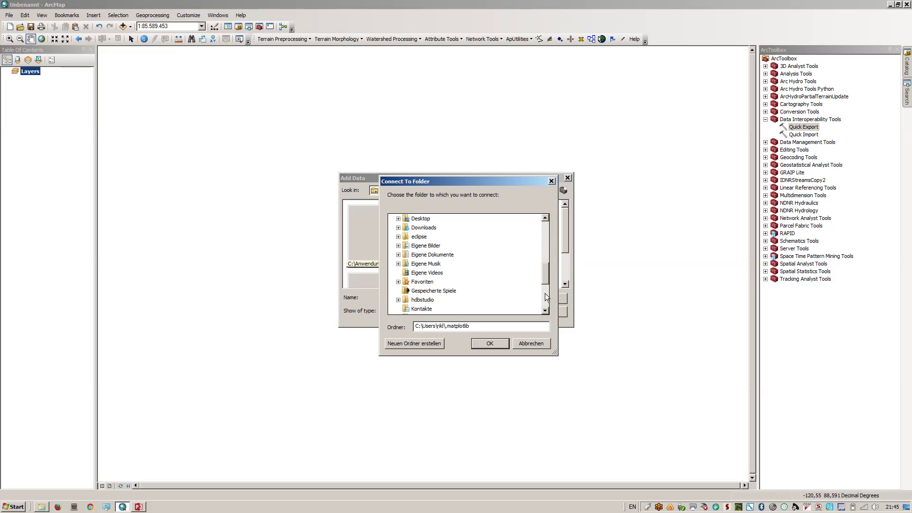
pyautogui.click(430, 255)
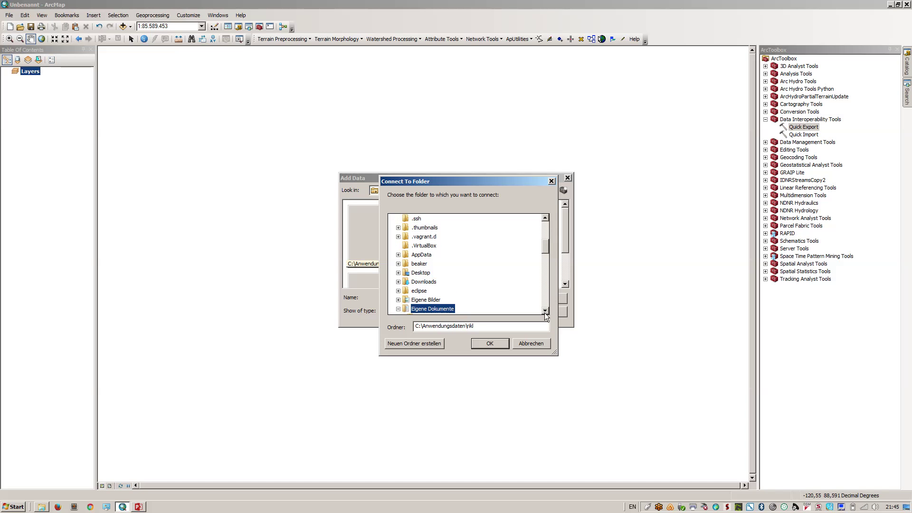
pyautogui.scroll(-3, 545, 311)
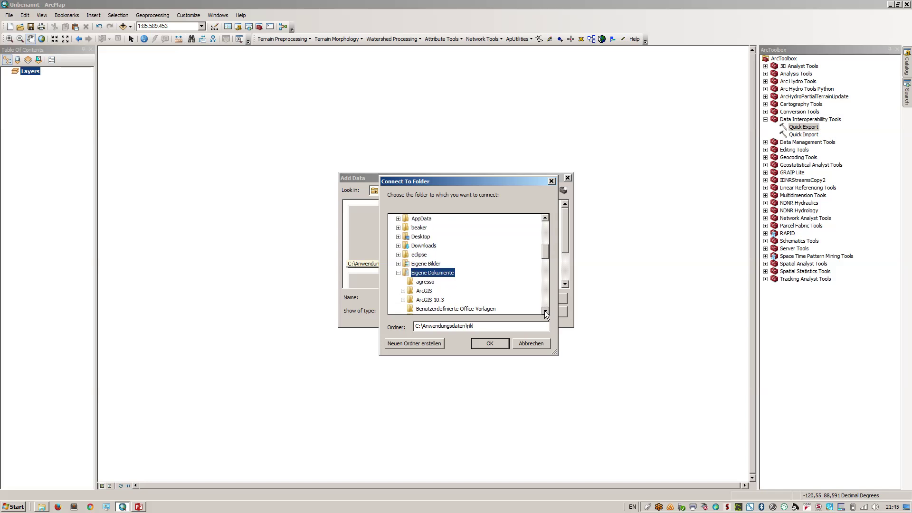
pyautogui.scroll(-4, 545, 311)
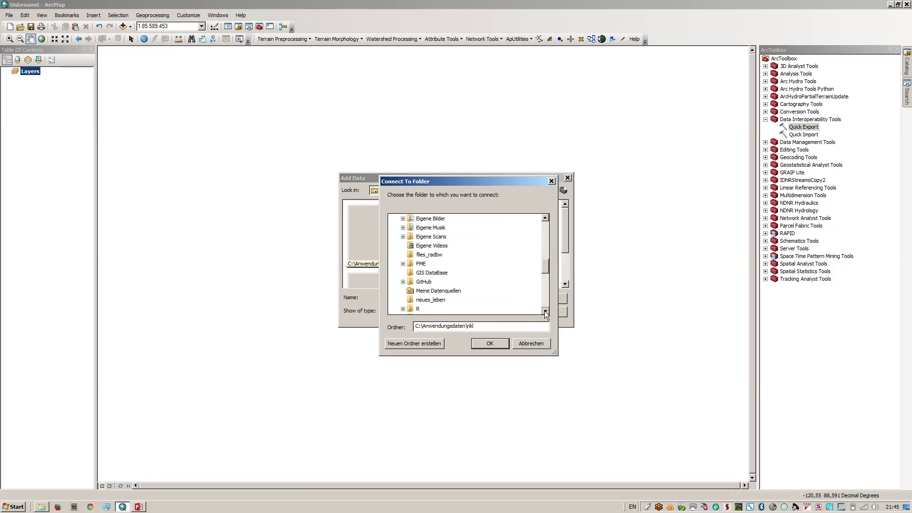
pyautogui.click(545, 310)
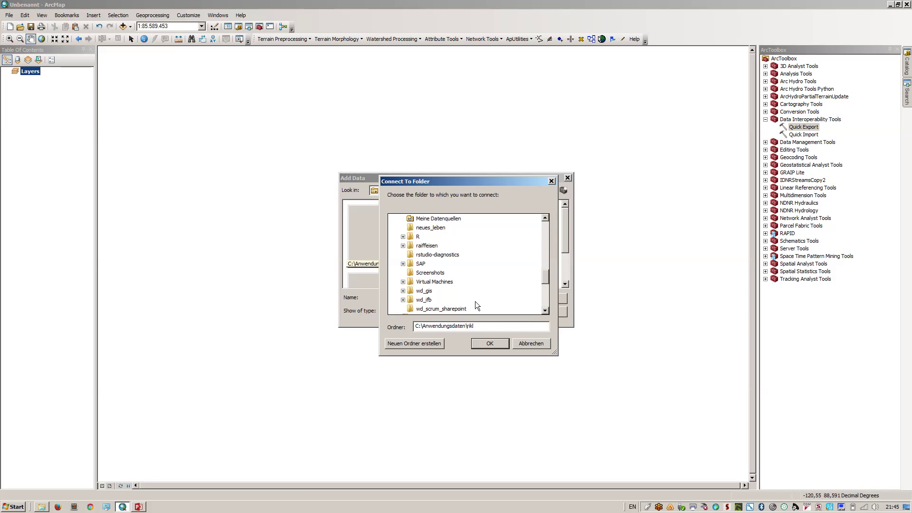
pyautogui.click(424, 308)
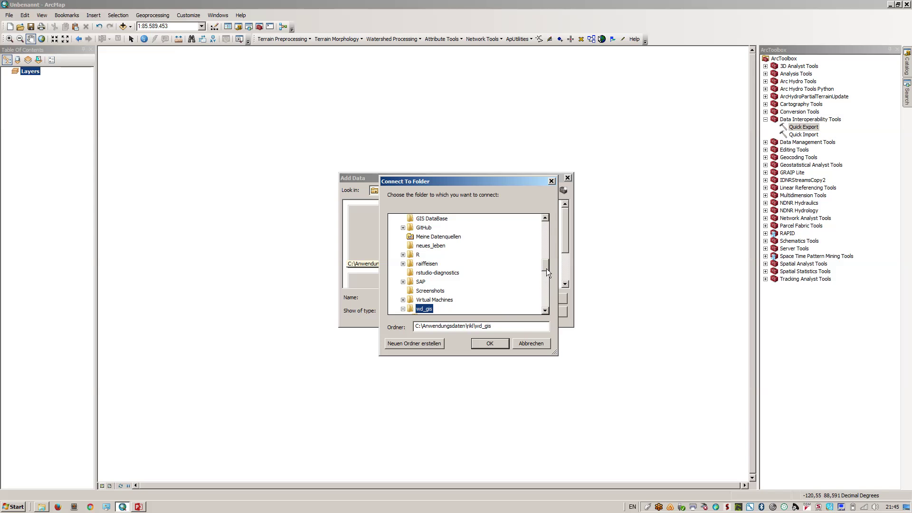
pyautogui.moveTo(546, 266); pyautogui.dragTo(547, 274)
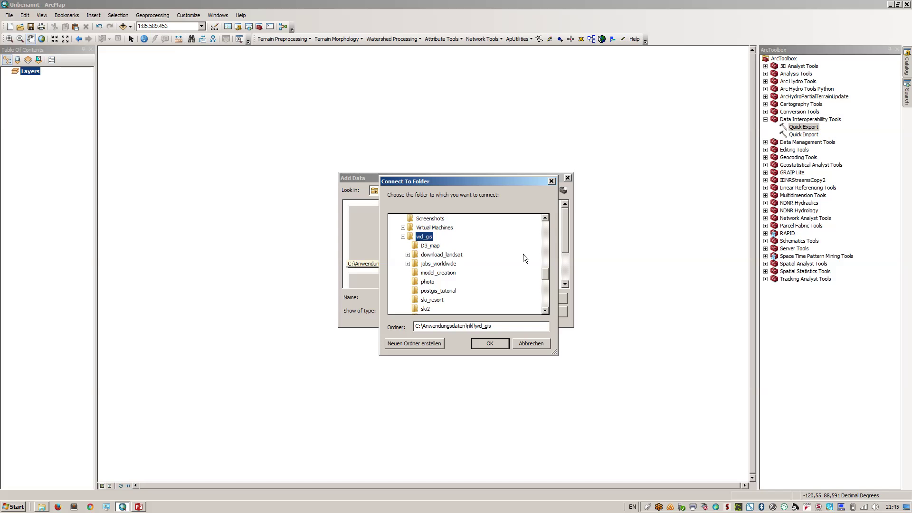
pyautogui.click(545, 311)
pyautogui.click(545, 311)
pyautogui.click(545, 312)
pyautogui.click(545, 312)
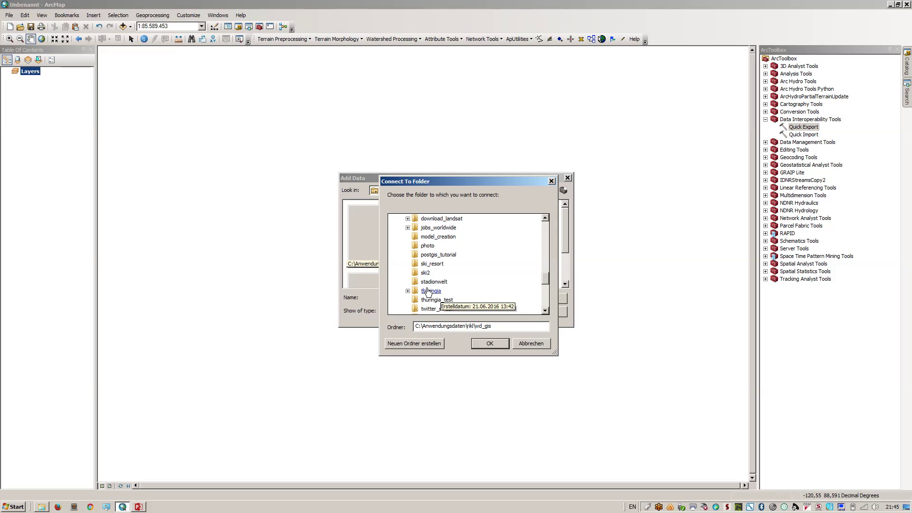
pyautogui.click(408, 291)
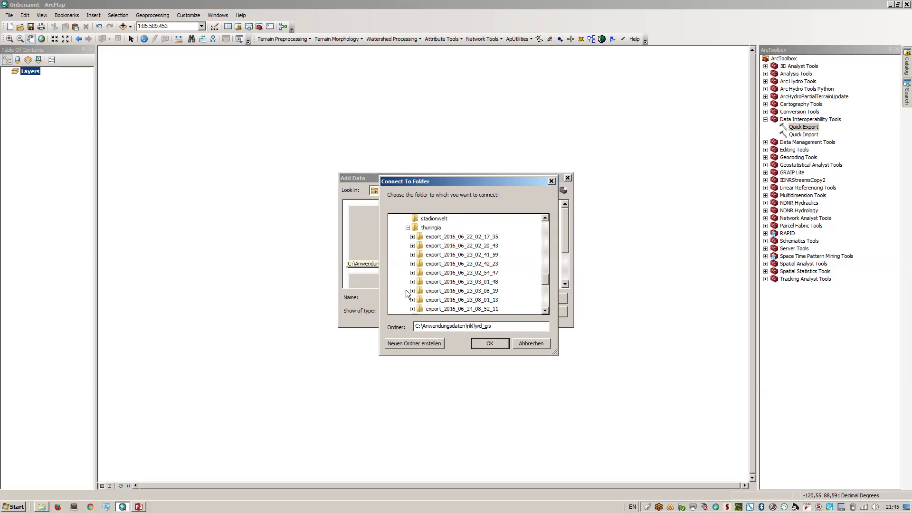
pyautogui.click(545, 287)
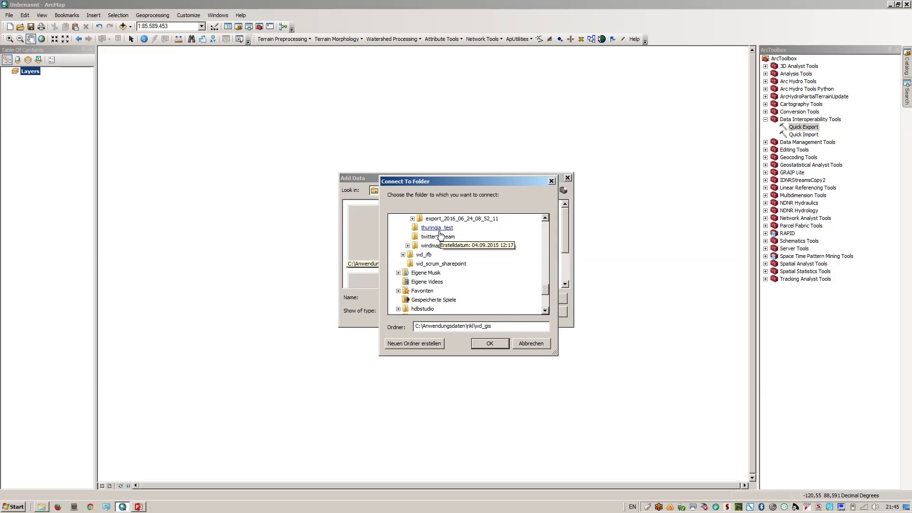
pyautogui.click(483, 345)
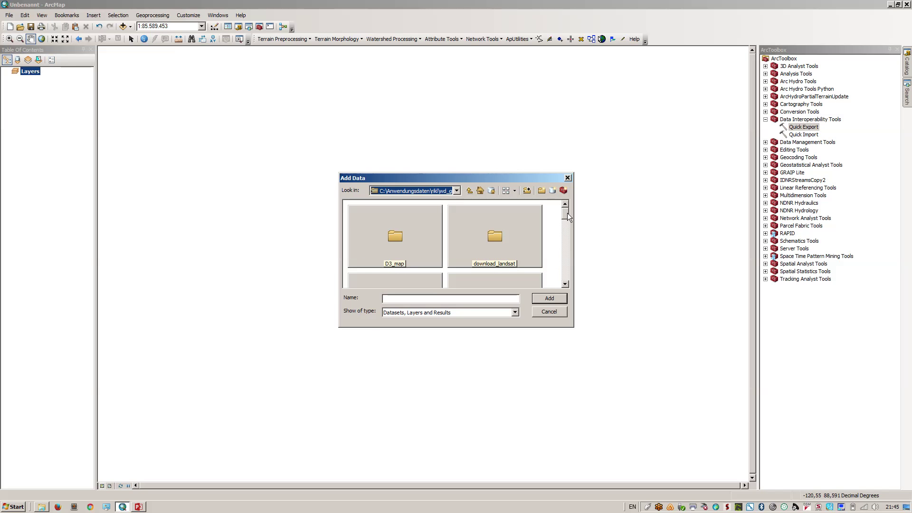
# Add the raw_data.shp point shapefile from the thuringia folder to the map
pyautogui.moveTo(567, 213); pyautogui.dragTo(569, 229)
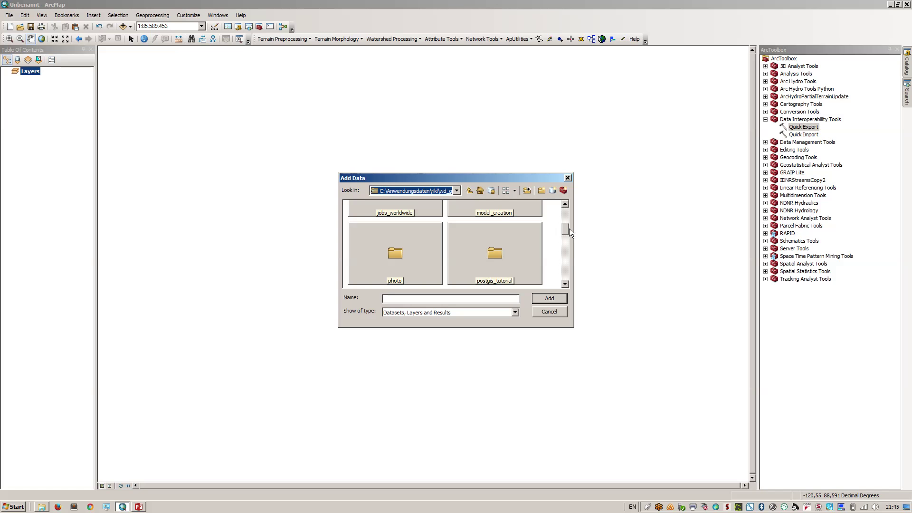
pyautogui.moveTo(570, 229); pyautogui.dragTo(569, 271)
pyautogui.doubleClick(522, 252)
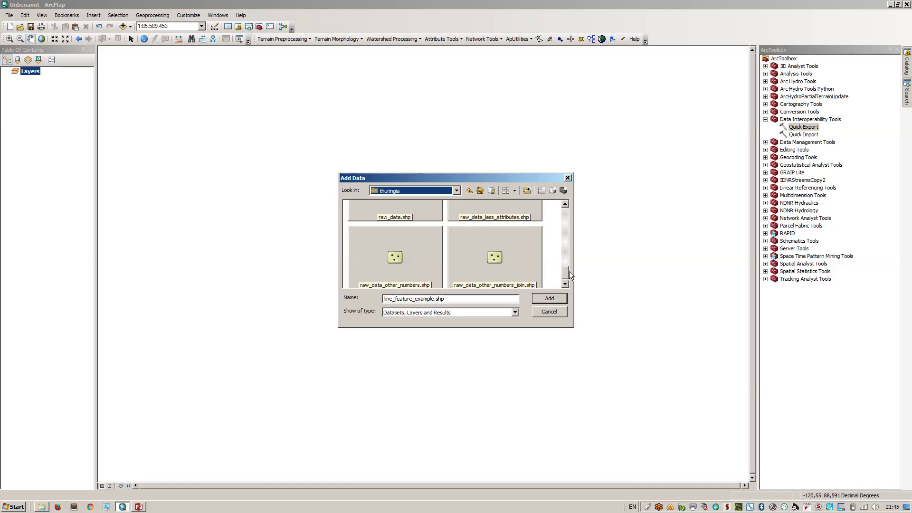
pyautogui.doubleClick(411, 214)
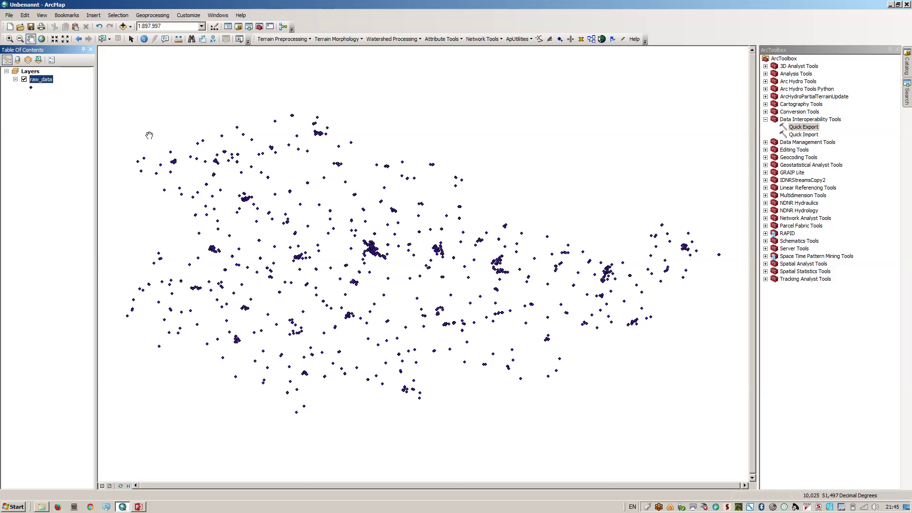
pyautogui.rightClick(46, 80)
pyautogui.click(79, 110)
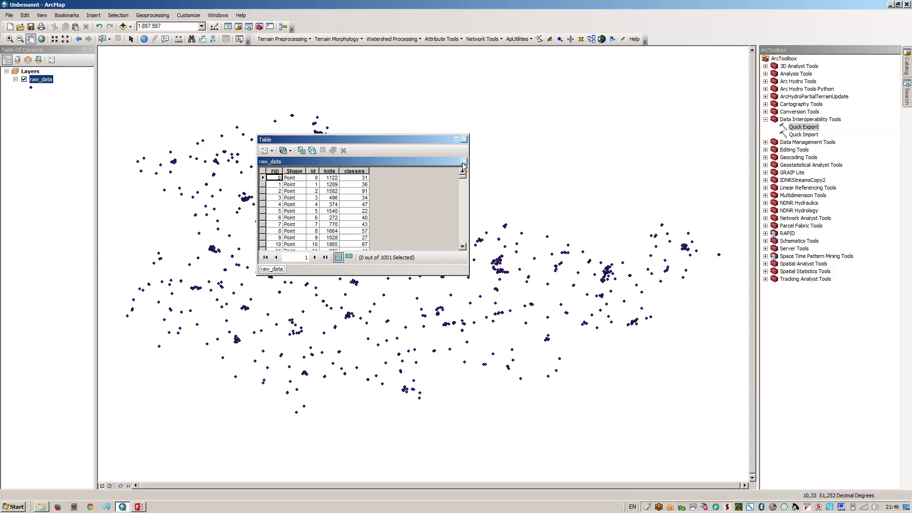
pyautogui.click(464, 140)
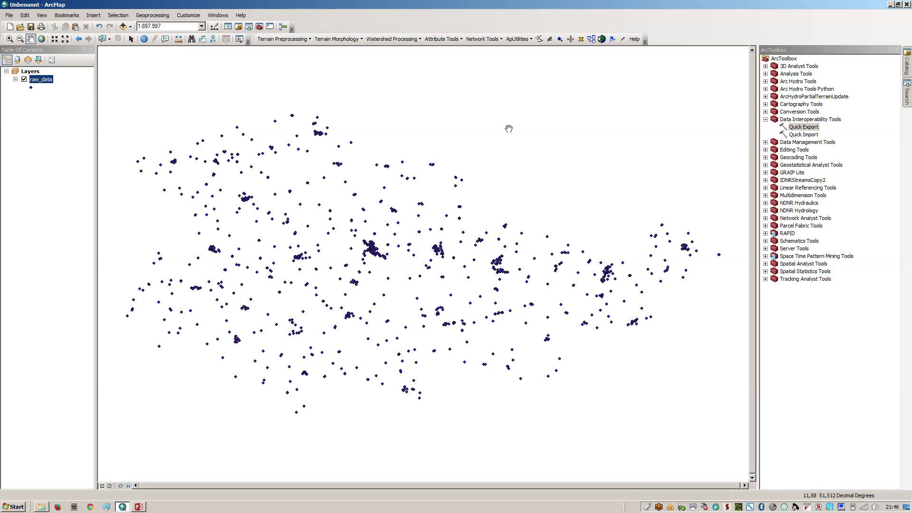
# Delete 'Connection to localhost.sde' from the Catalog and start a new database connection
pyautogui.click(908, 60)
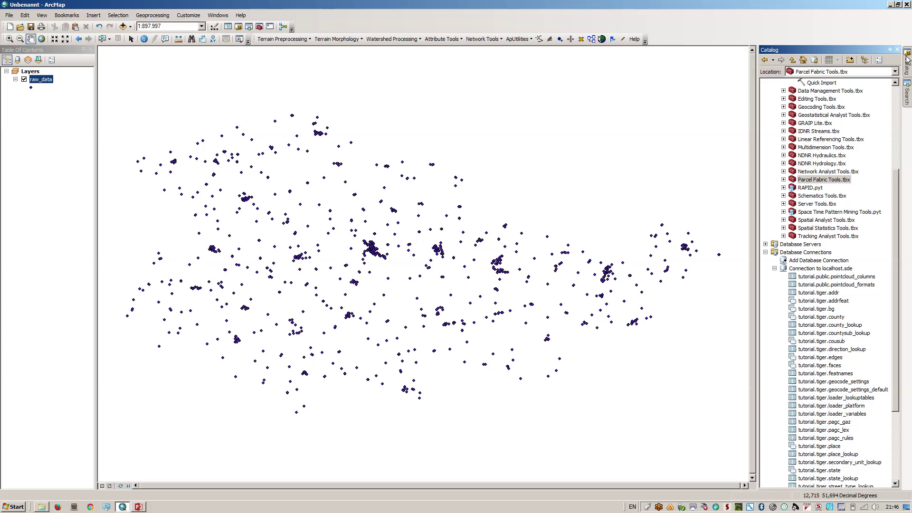
pyautogui.scroll(-1, 897, 194)
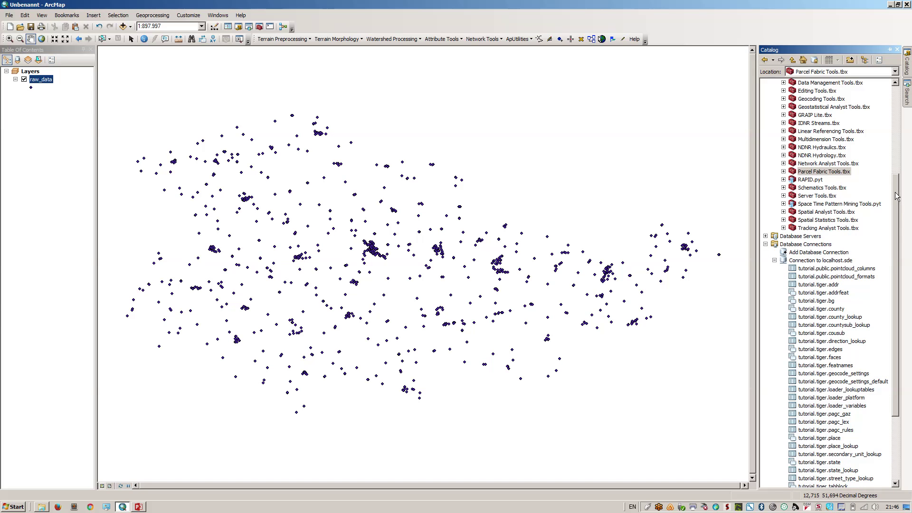
pyautogui.click(774, 260)
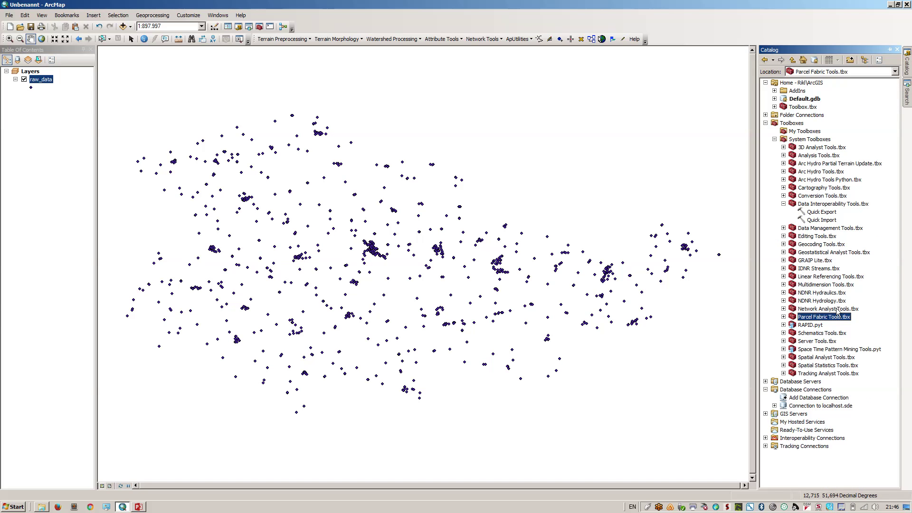
pyautogui.click(806, 407)
pyautogui.rightClick(805, 407)
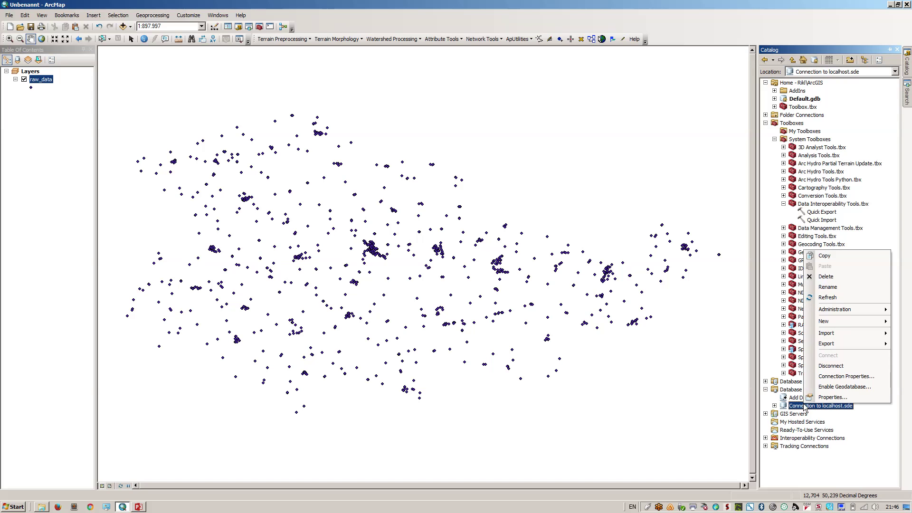
pyautogui.click(824, 276)
pyautogui.click(492, 280)
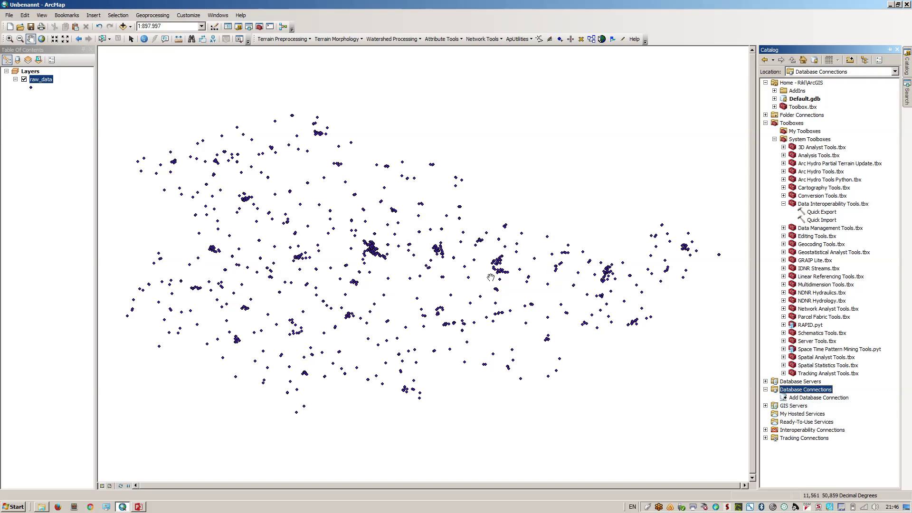
pyautogui.click(816, 398)
pyautogui.doubleClick(815, 399)
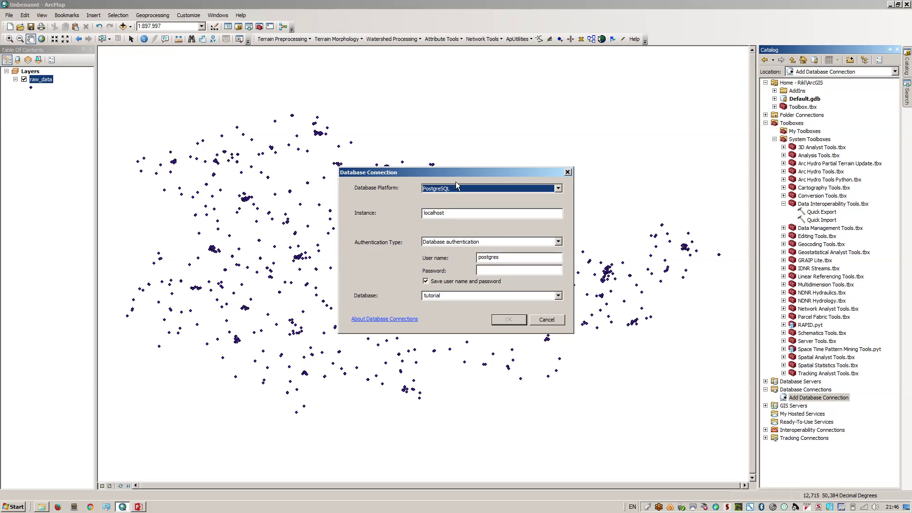
# Connect to the PostgreSQL database tutorial on localhost using the account password
pyautogui.click(460, 214)
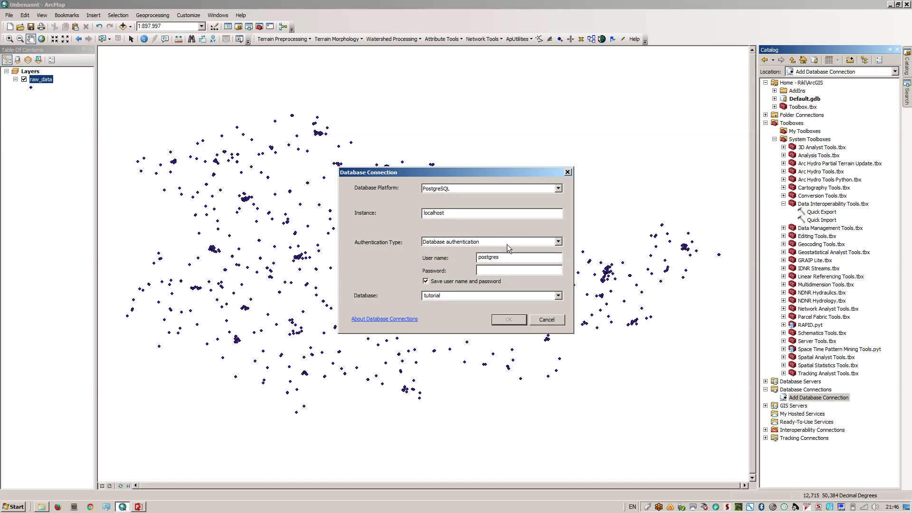
pyautogui.click(503, 257)
pyautogui.write('postgr')
pyautogui.click(503, 318)
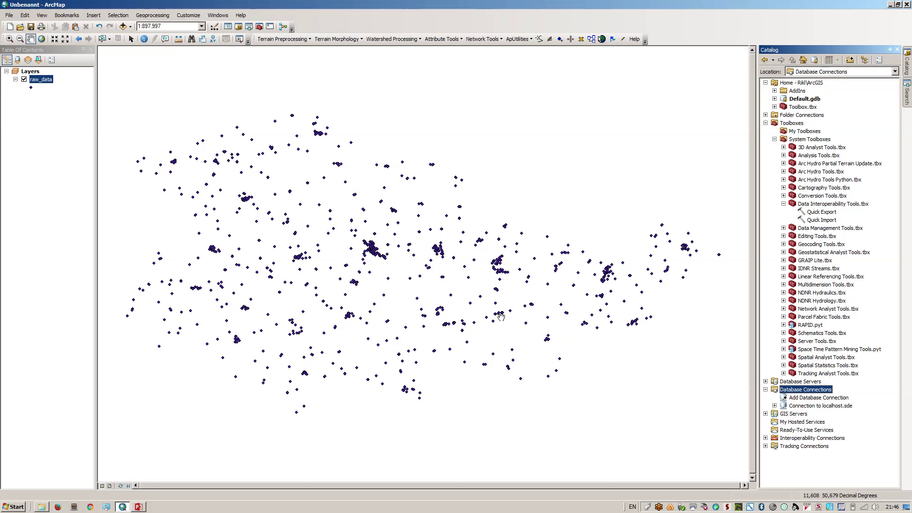
# Expand Connection to localhost.sde to list its tutorial tables
pyautogui.click(774, 406)
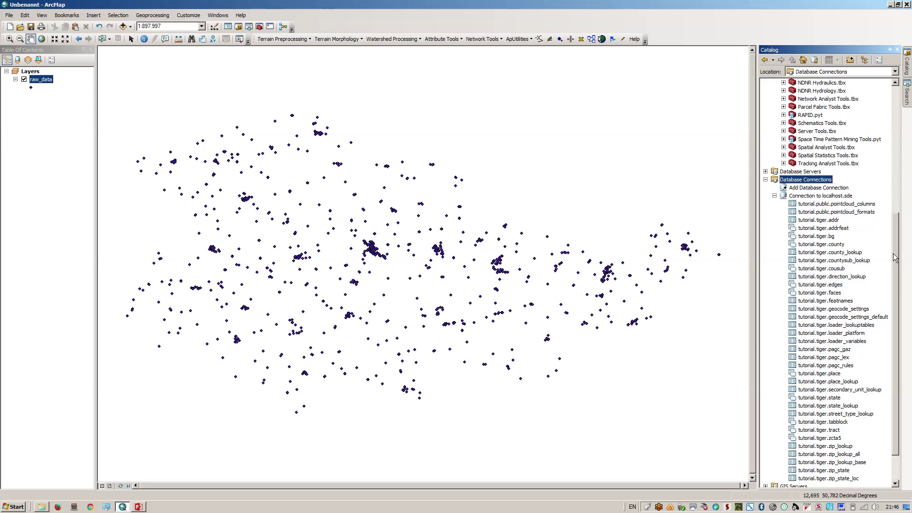
pyautogui.moveTo(896, 258); pyautogui.dragTo(896, 290)
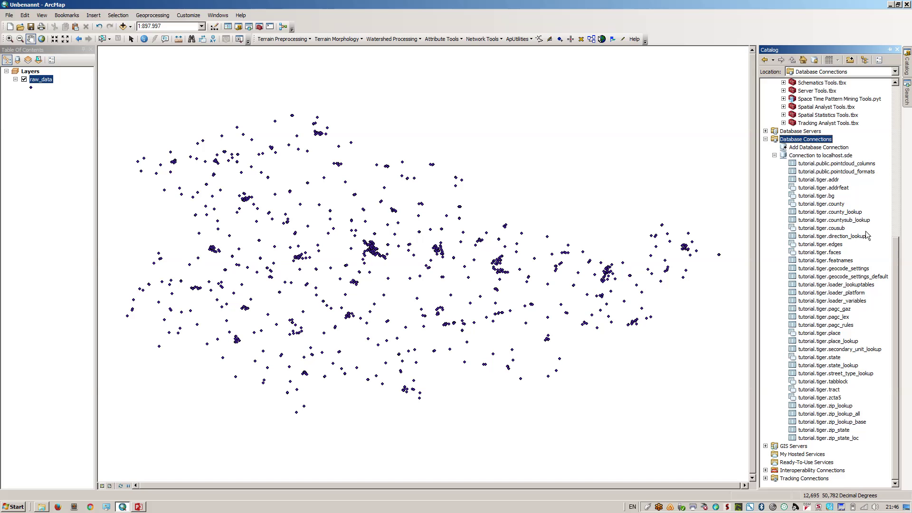
pyautogui.rightClick(803, 157)
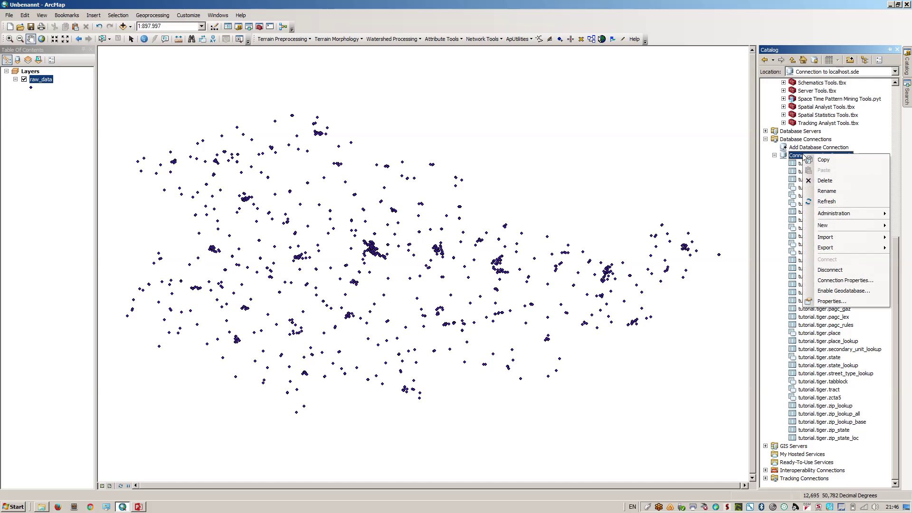
pyautogui.moveTo(827, 238)
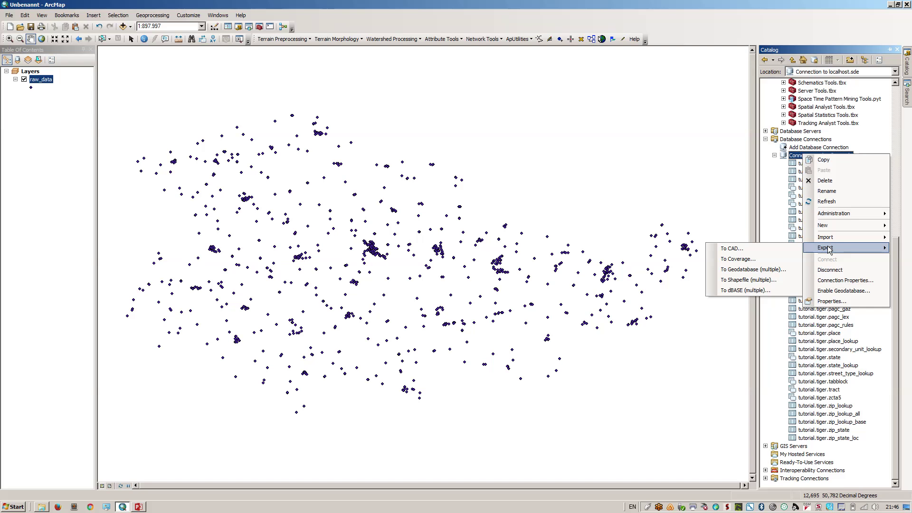
pyautogui.moveTo(887, 225)
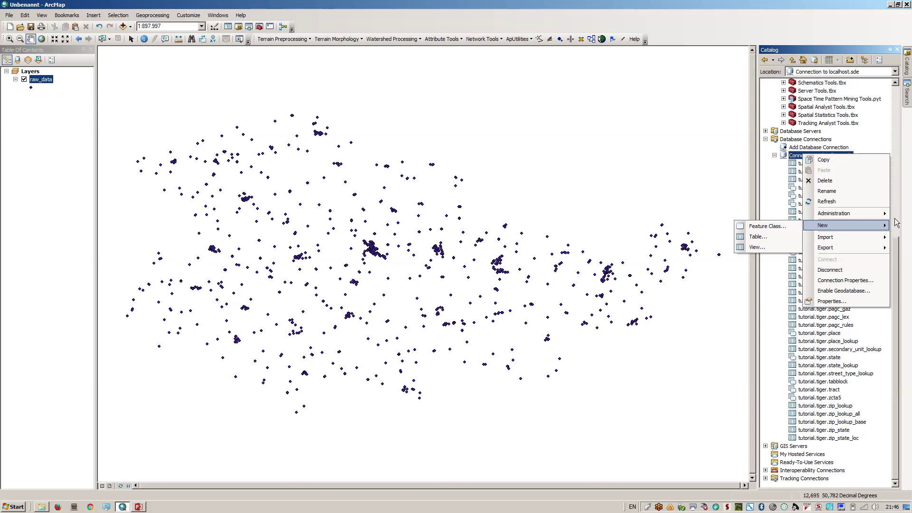
pyautogui.click(897, 263)
# Launch Quick Export from System Toolboxes > Data Interoperability Tools
pyautogui.moveTo(897, 262); pyautogui.dragTo(886, 105)
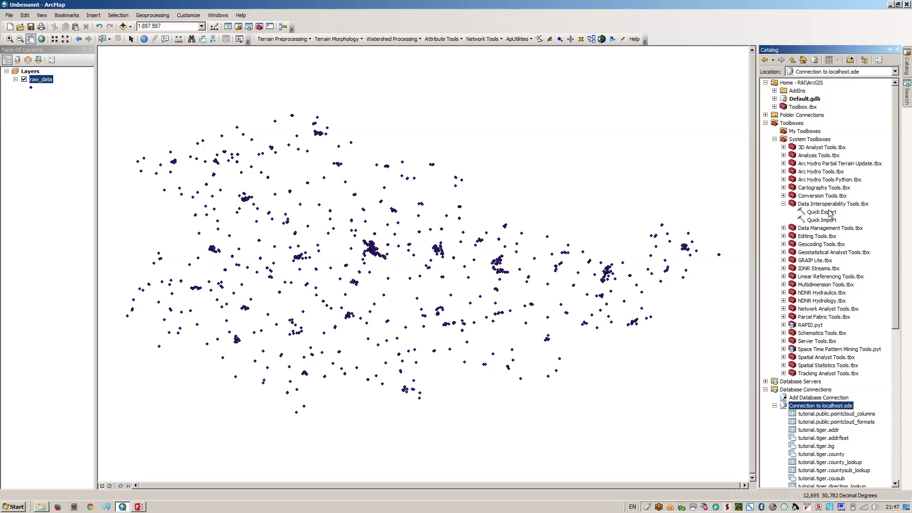
pyautogui.click(819, 207)
pyautogui.click(819, 212)
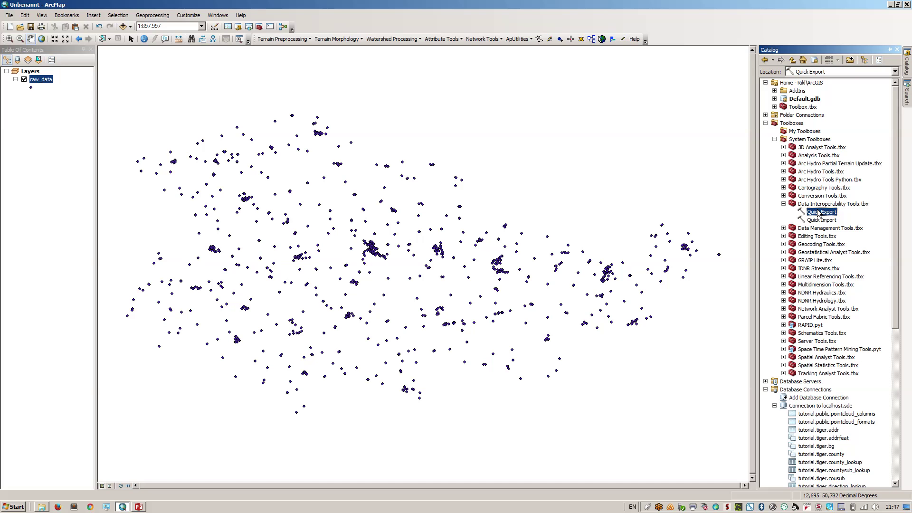
pyautogui.doubleClick(820, 213)
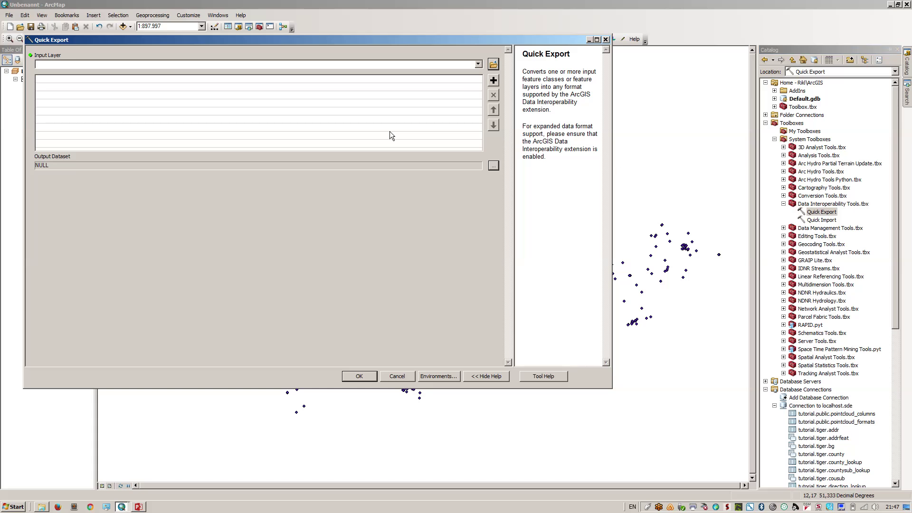
# Set the Quick Export input layer to raw_data and the output format to PostGIS
pyautogui.click(479, 65)
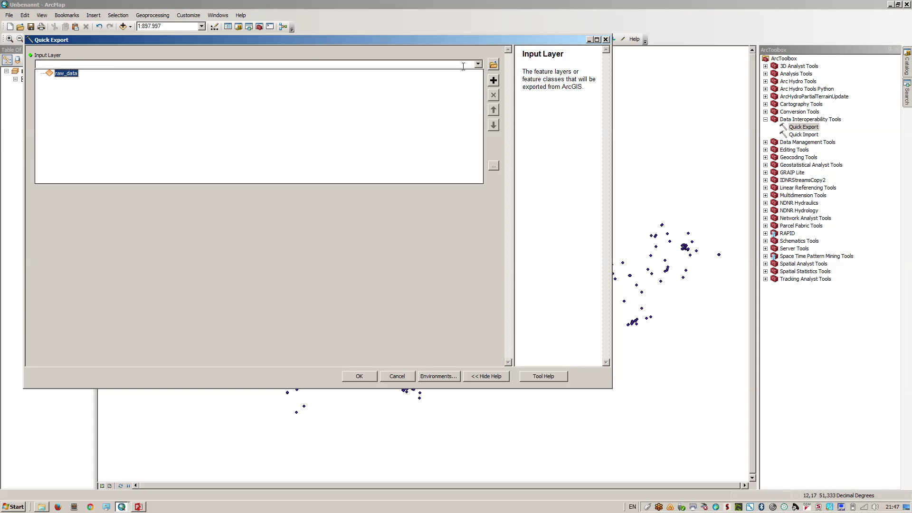
pyautogui.click(59, 74)
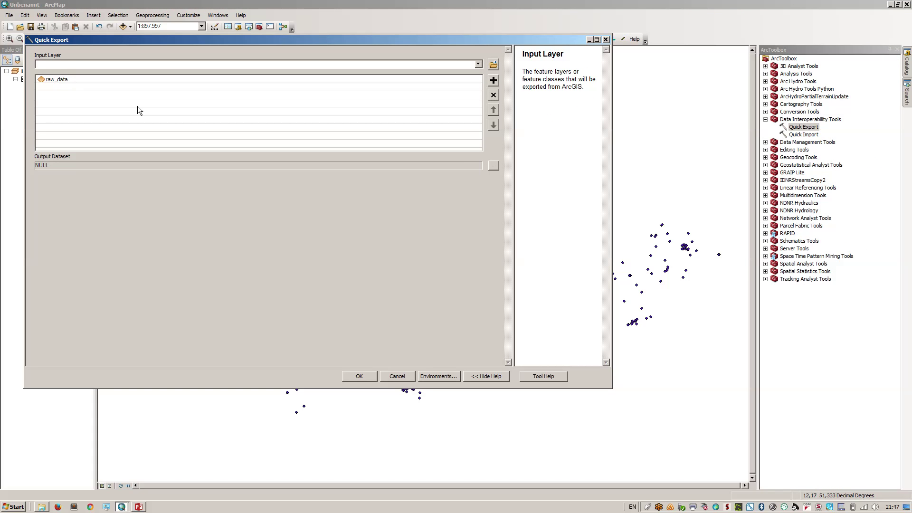
pyautogui.click(182, 168)
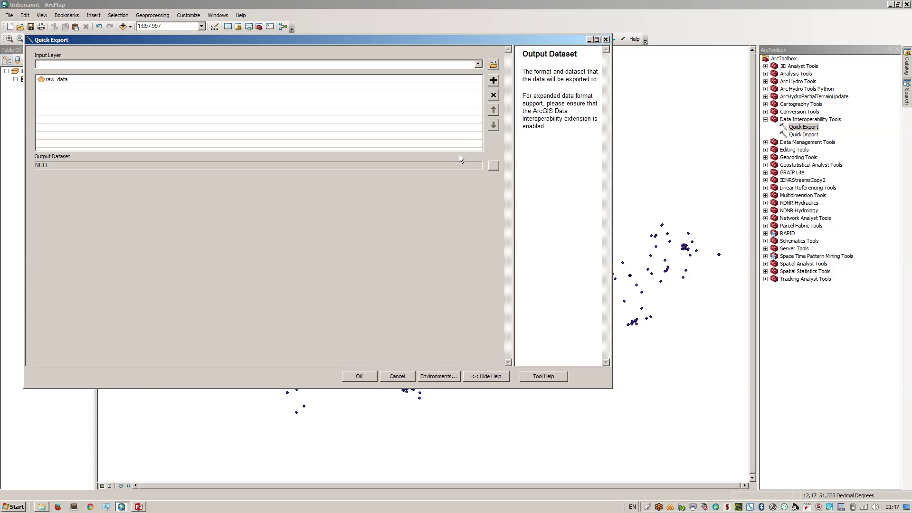
pyautogui.click(493, 166)
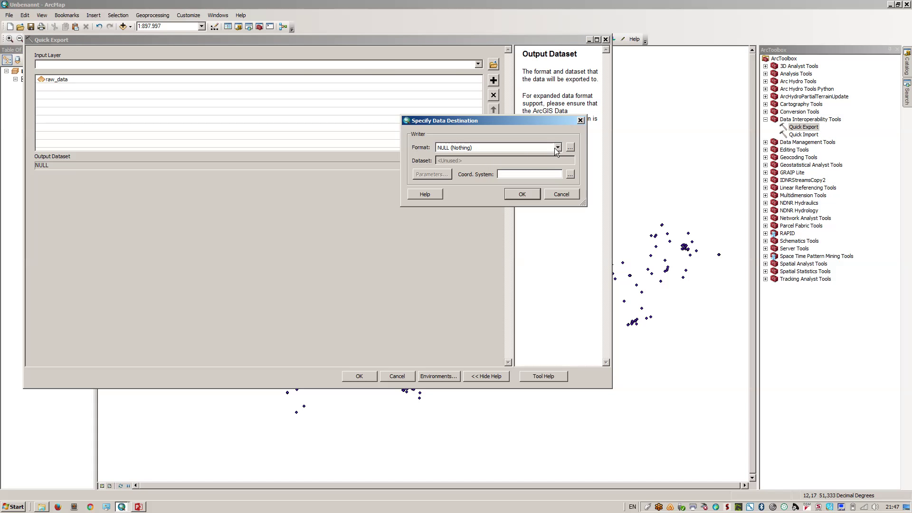
pyautogui.click(570, 148)
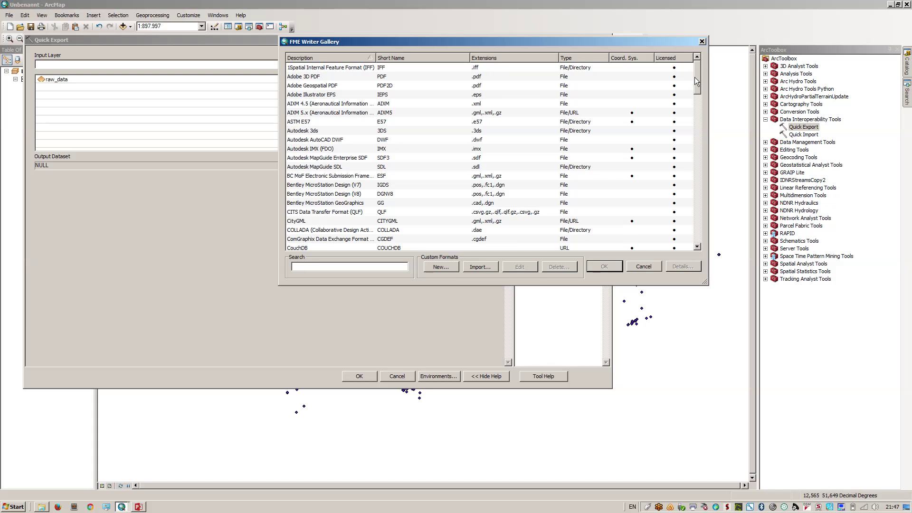
pyautogui.moveTo(695, 77); pyautogui.dragTo(700, 197)
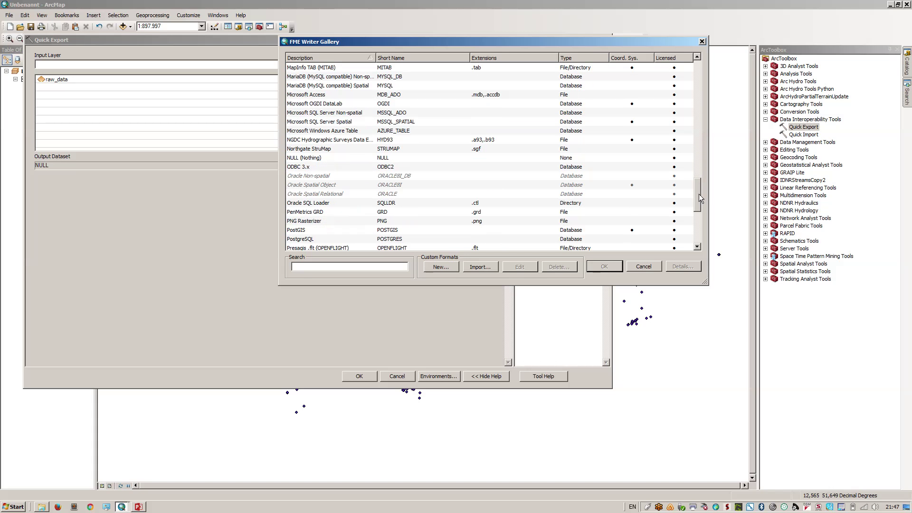
pyautogui.click(311, 230)
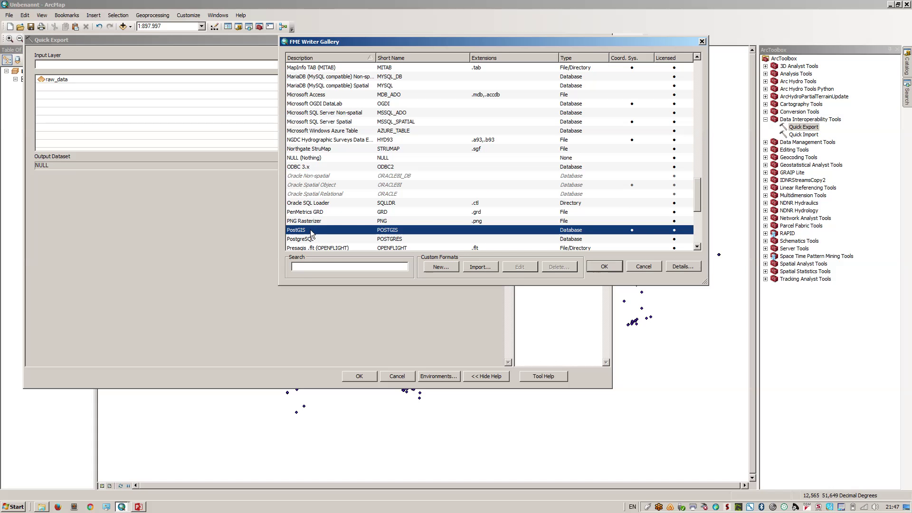
pyautogui.click(597, 267)
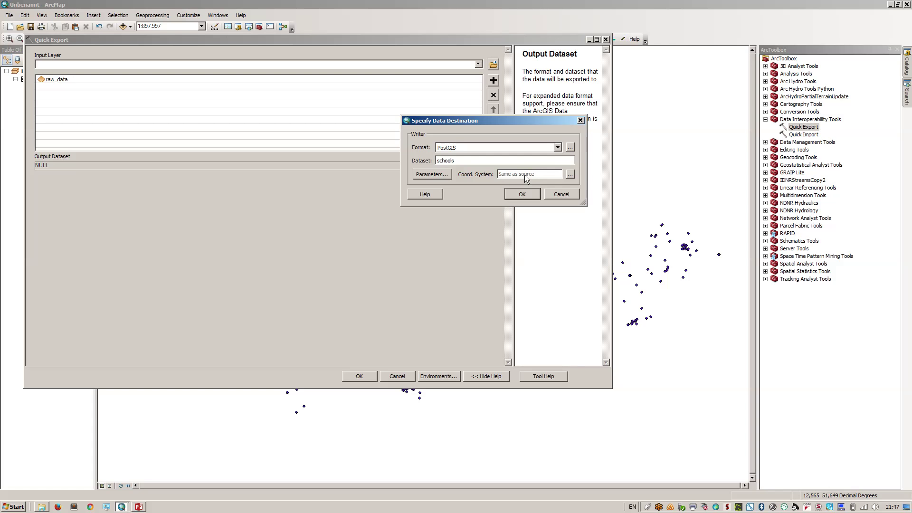
# Change the PostGIS database parameter from schools to tutorial, keeping the username and password
pyautogui.click(443, 175)
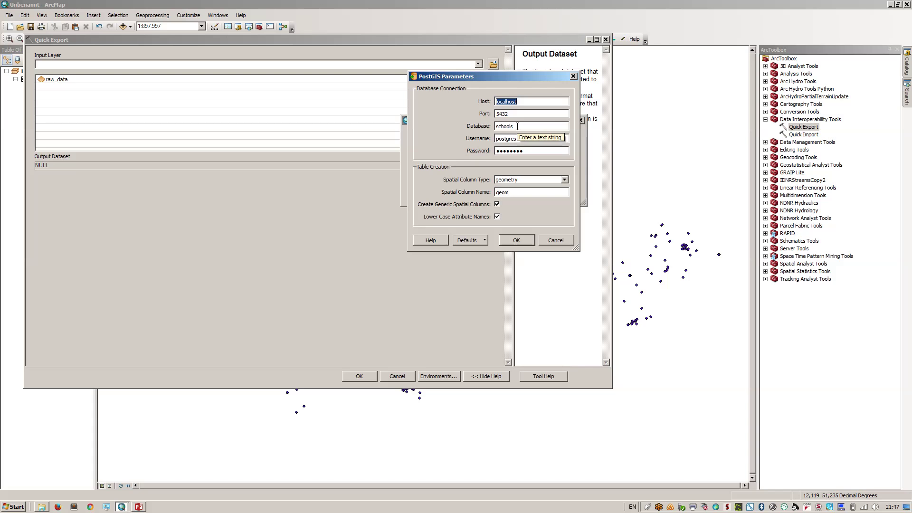
pyautogui.doubleClick(518, 127)
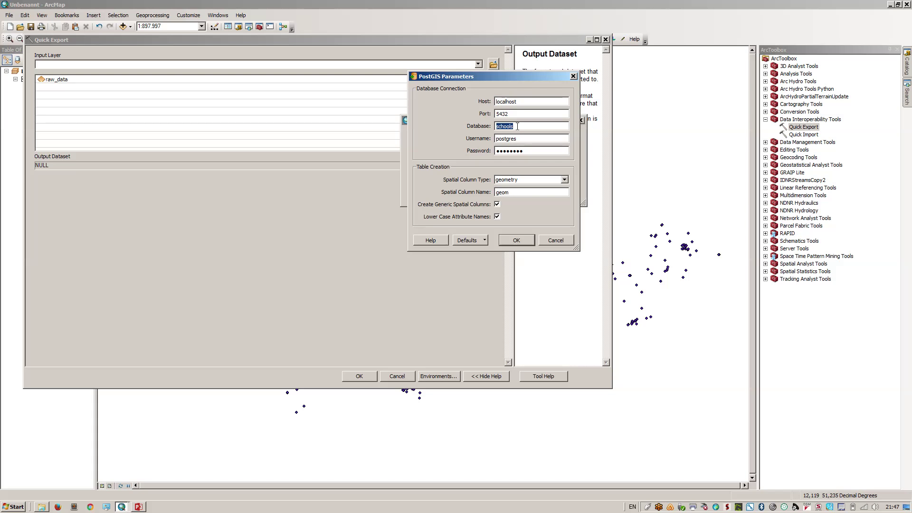
pyautogui.write('tutorial')
pyautogui.doubleClick(520, 139)
pyautogui.press('Tab')
pyautogui.click(523, 240)
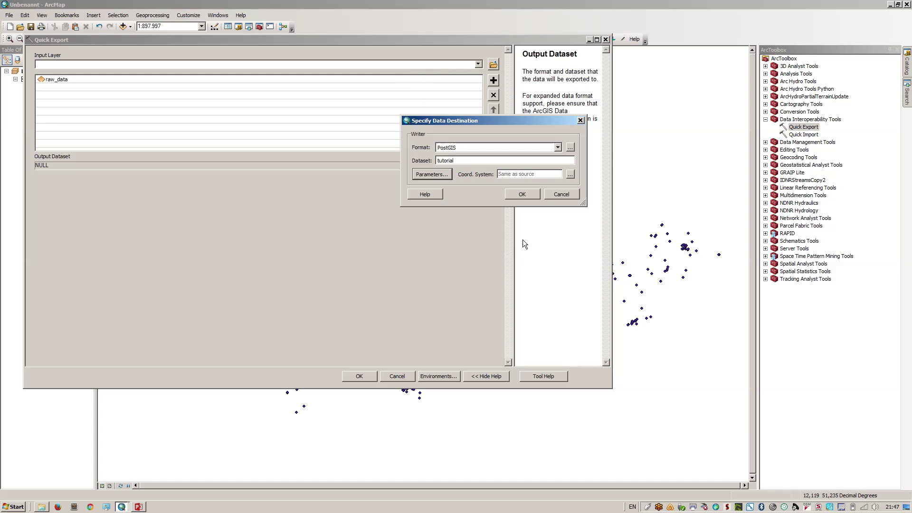
pyautogui.click(520, 190)
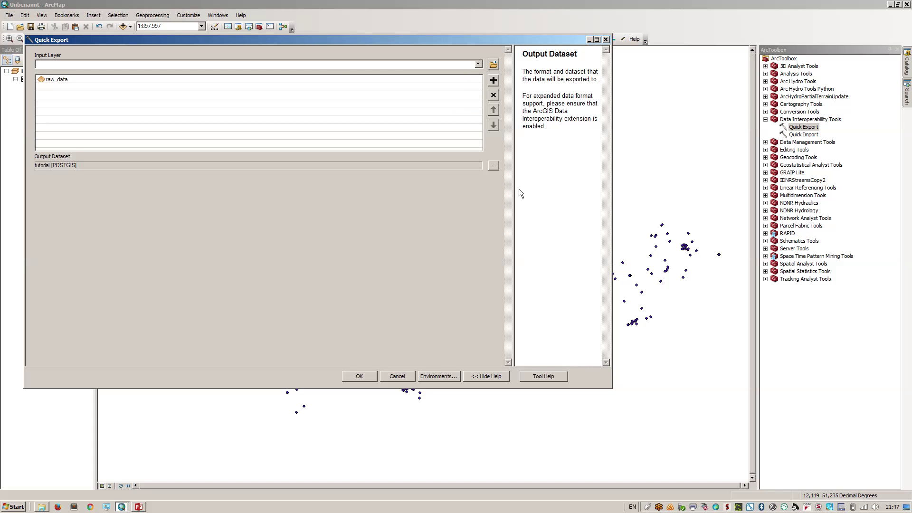
# Run the export, writing 1001 raw_data features to public.raw_data, and review the Results log
pyautogui.click(360, 376)
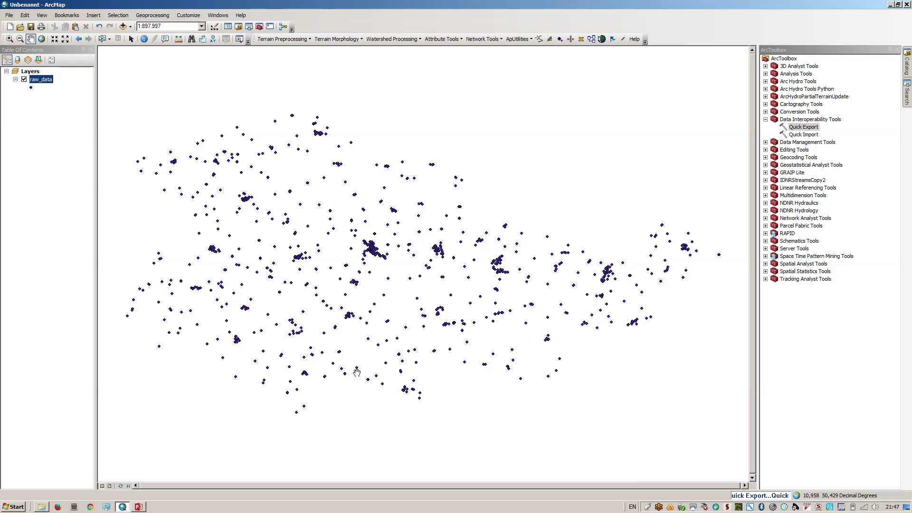
pyautogui.click(761, 496)
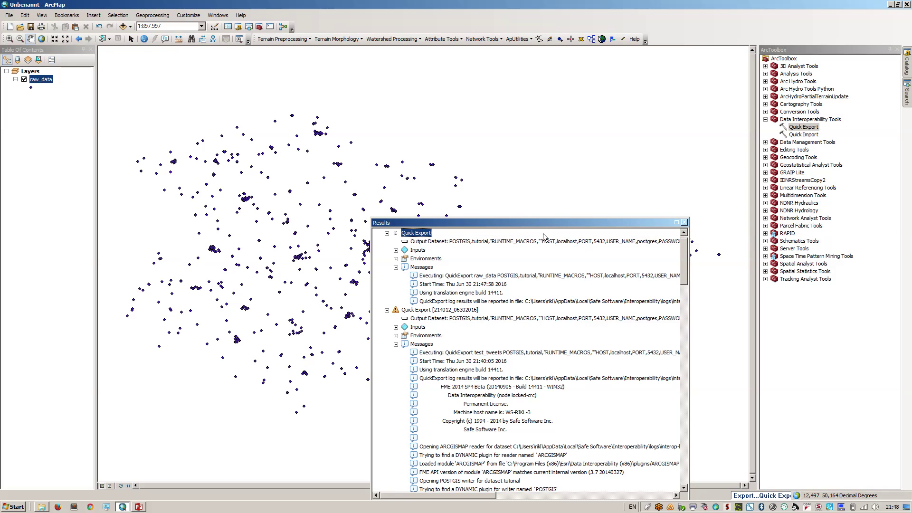
pyautogui.moveTo(535, 223); pyautogui.dragTo(503, 158)
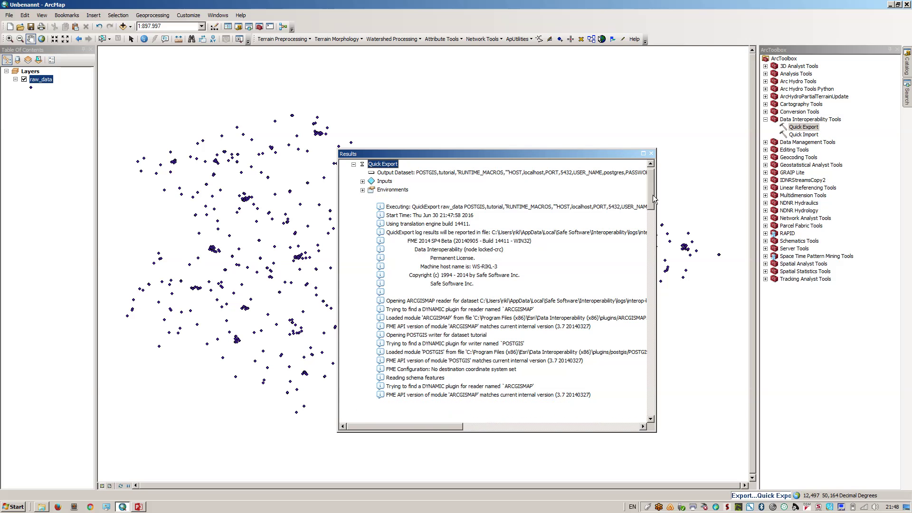
pyautogui.moveTo(651, 191); pyautogui.dragTo(658, 260)
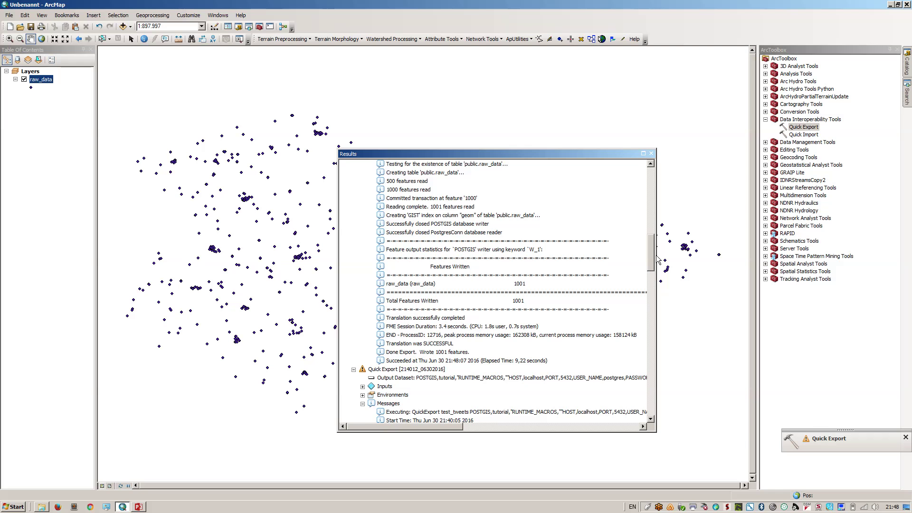
pyautogui.scroll(1, 659, 259)
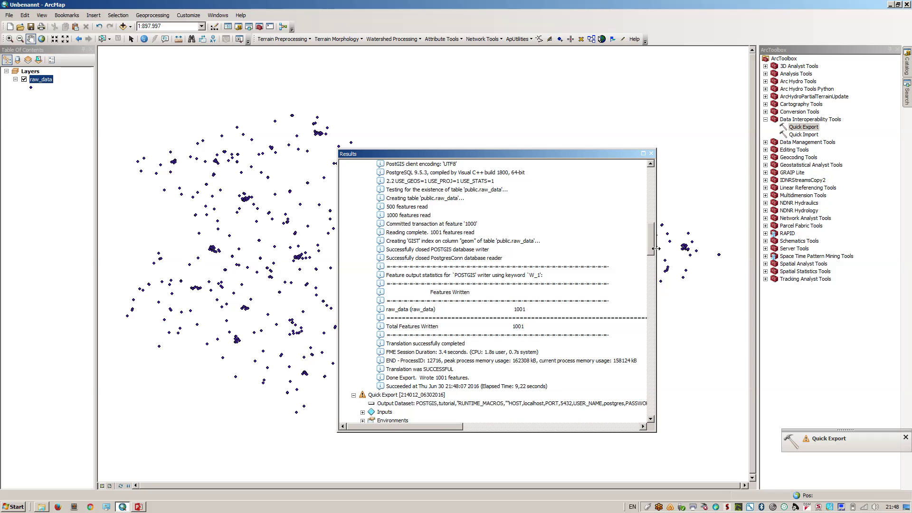
pyautogui.click(651, 154)
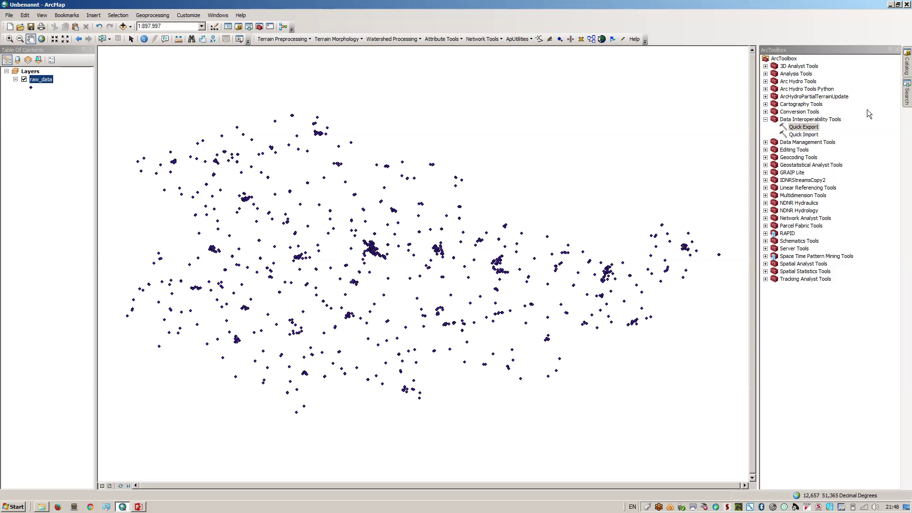
# Refresh Connection to localhost.sde in the Catalog
pyautogui.click(907, 73)
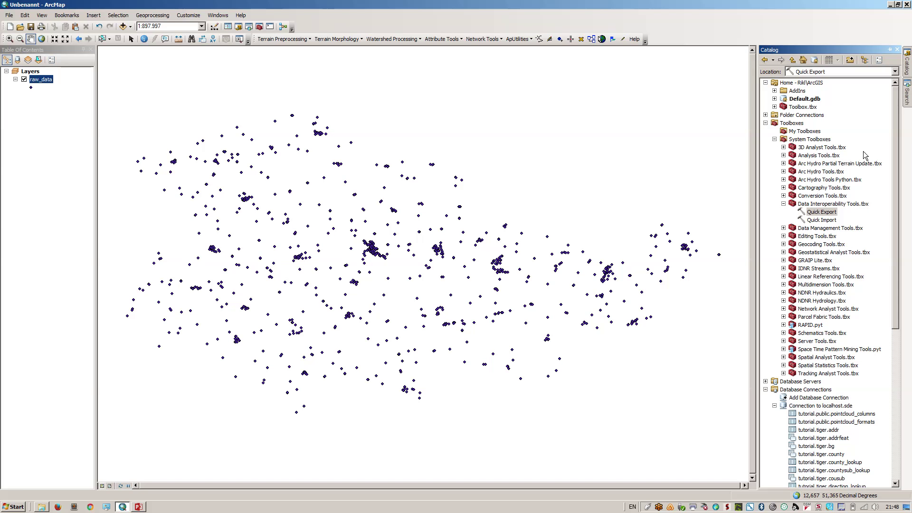
pyautogui.scroll(-3, 880, 266)
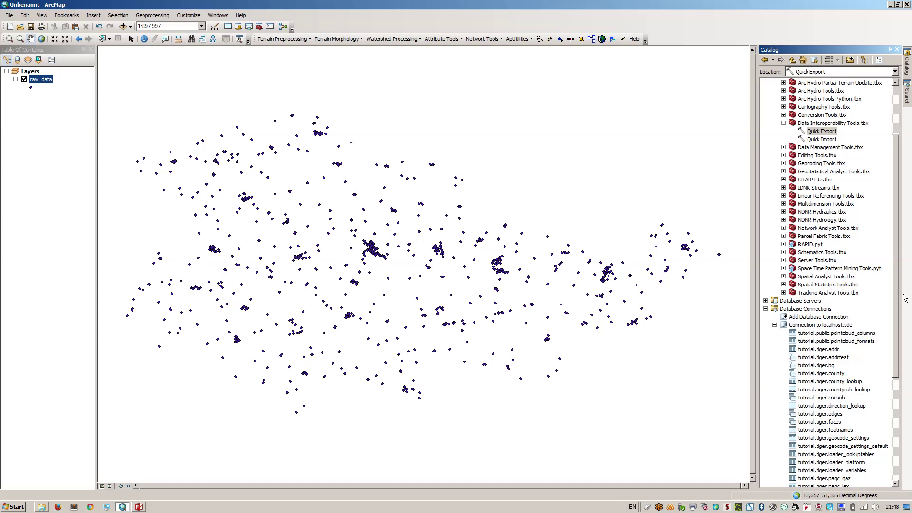
pyautogui.click(822, 325)
pyautogui.rightClick(822, 326)
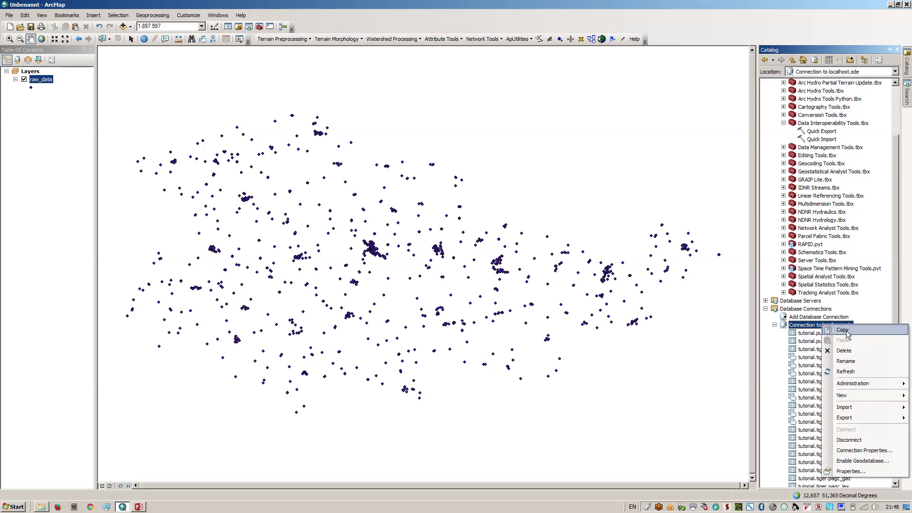
pyautogui.click(852, 372)
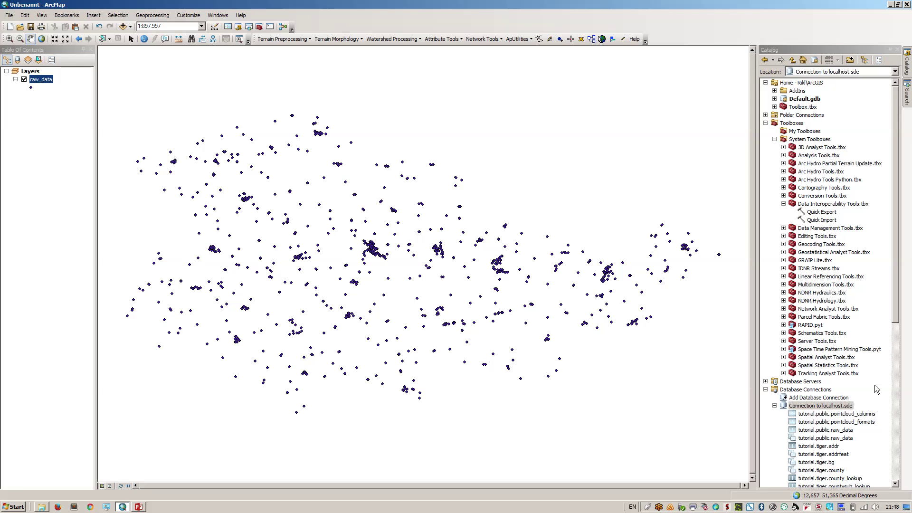
# Check tutorial.public.raw_data's properties and drag it into the Table of Contents
pyautogui.click(845, 430)
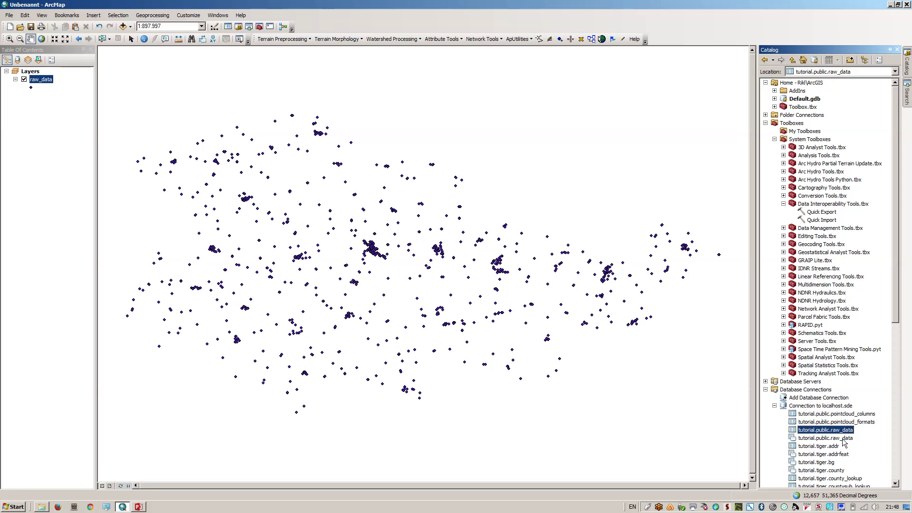
pyautogui.click(842, 438)
pyautogui.doubleClick(830, 439)
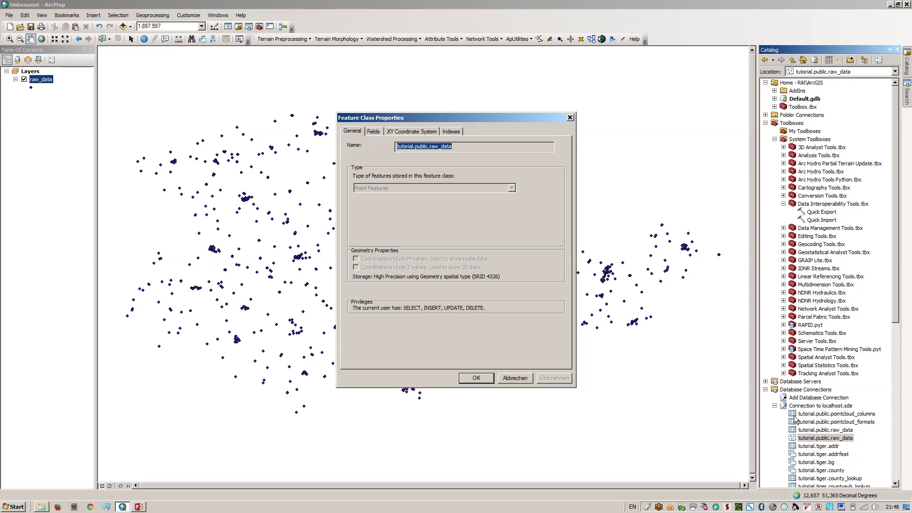
pyautogui.press('Escape')
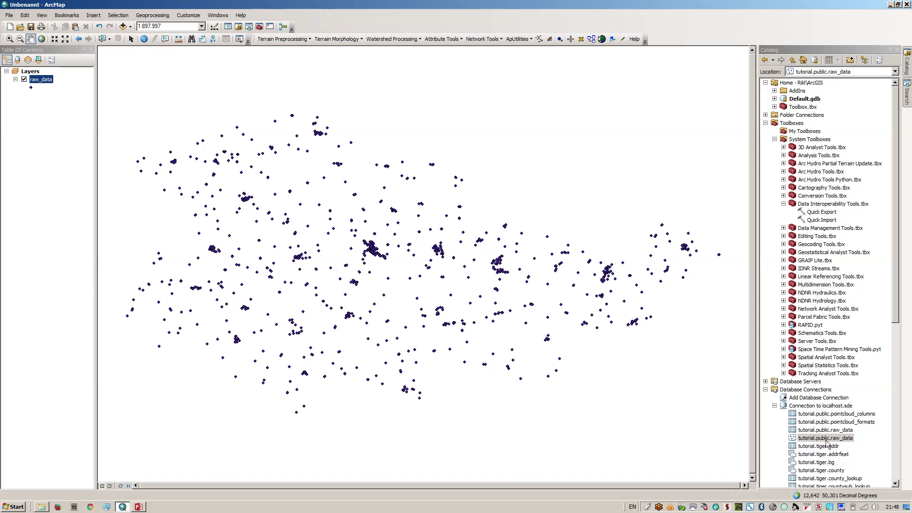
pyautogui.moveTo(828, 440); pyautogui.dragTo(87, 282)
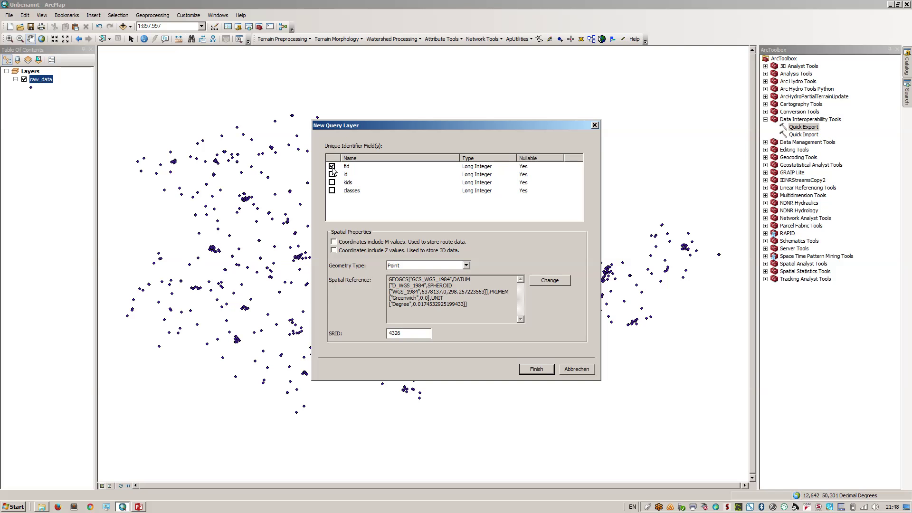
# Finish the tutorial.public.raw_data query layer and remove the original raw_data shapefile layer
pyautogui.click(533, 368)
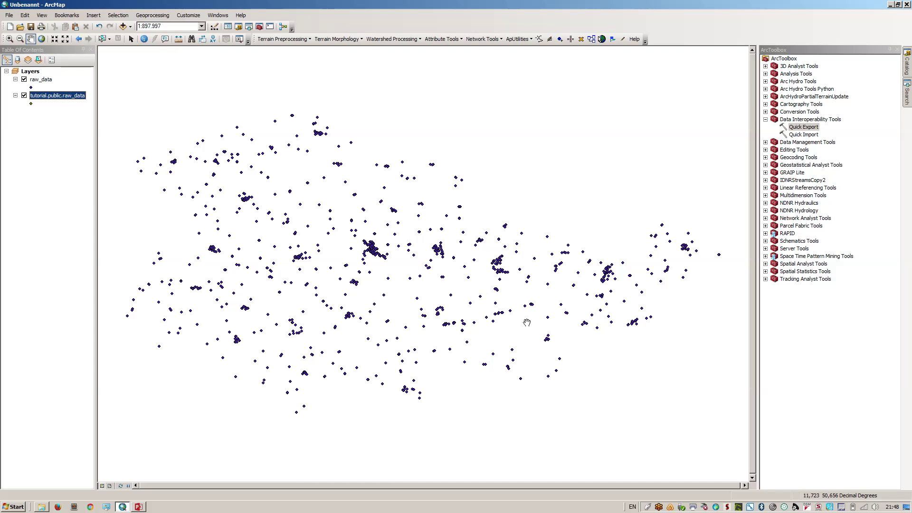
pyautogui.click(85, 118)
pyautogui.click(36, 81)
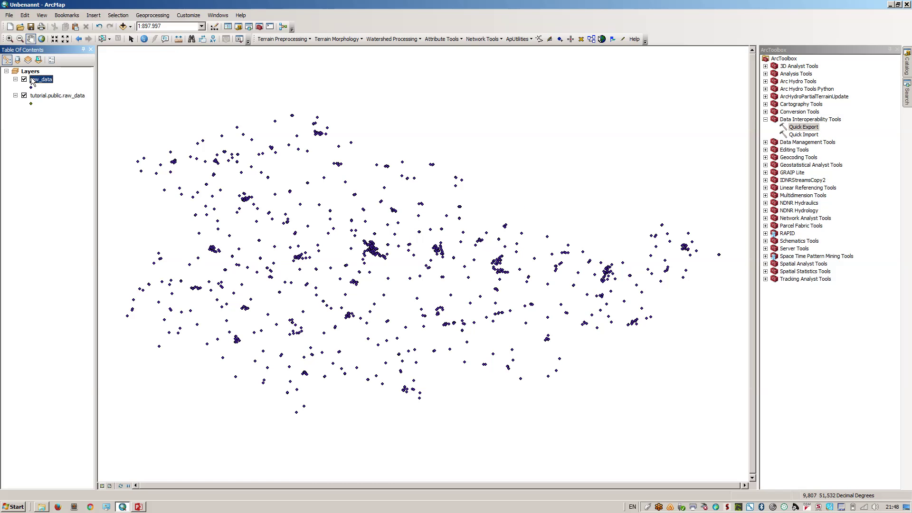
pyautogui.rightClick(38, 83)
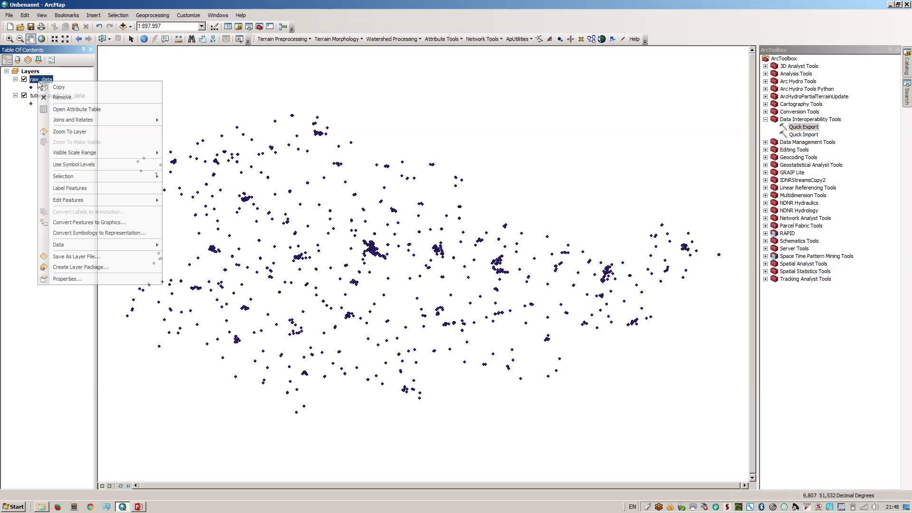
pyautogui.click(64, 98)
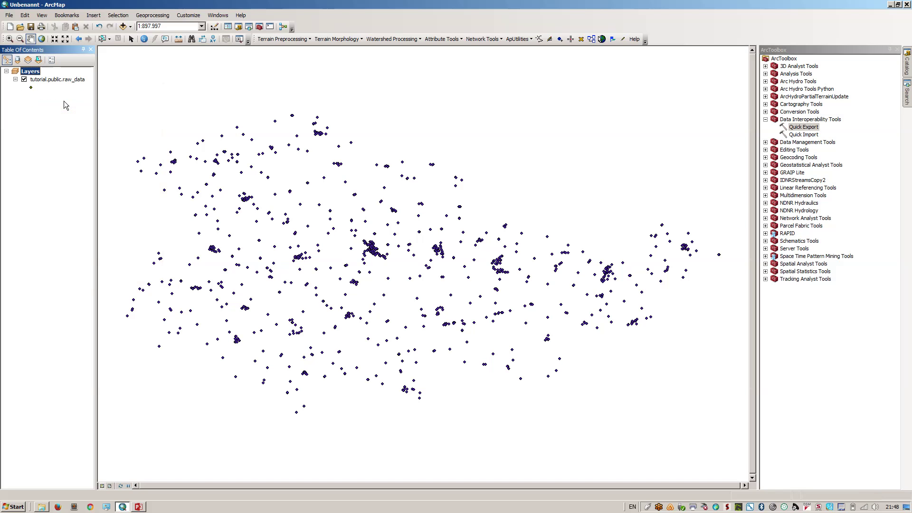
pyautogui.moveTo(351, 273); pyautogui.dragTo(377, 274)
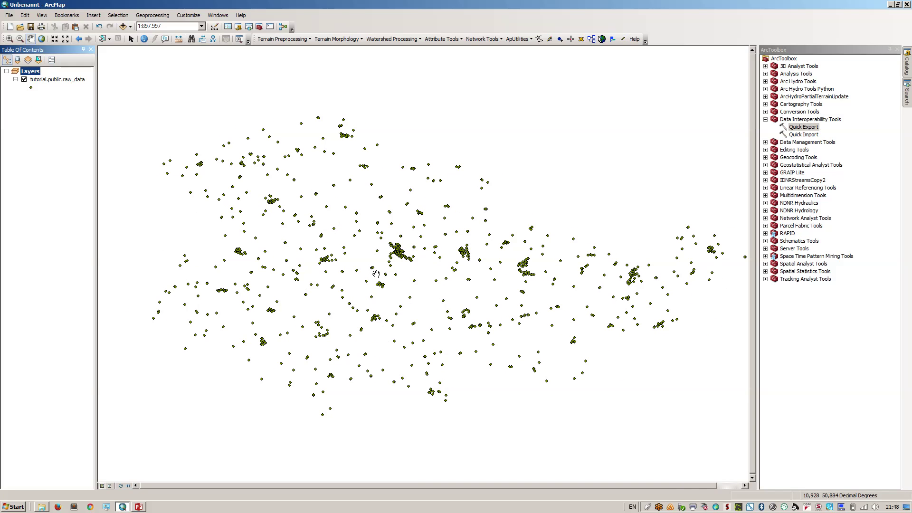
pyautogui.click(8, 16)
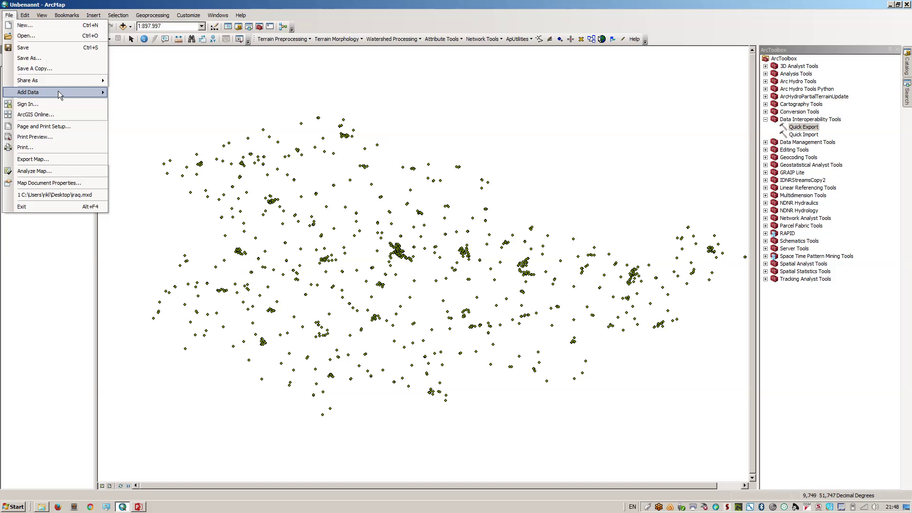
# Start a new query layer that uses the Connection to localhost database connection
pyautogui.moveTo(99, 92)
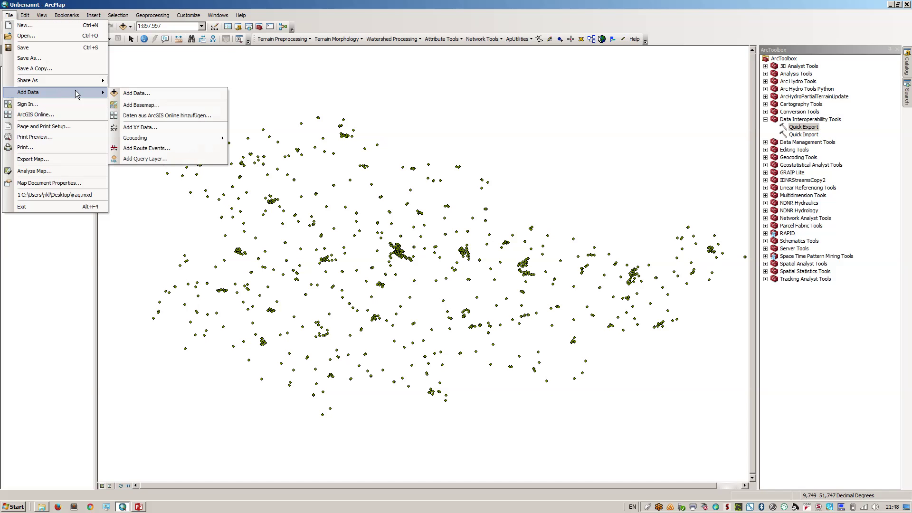
pyautogui.click(147, 160)
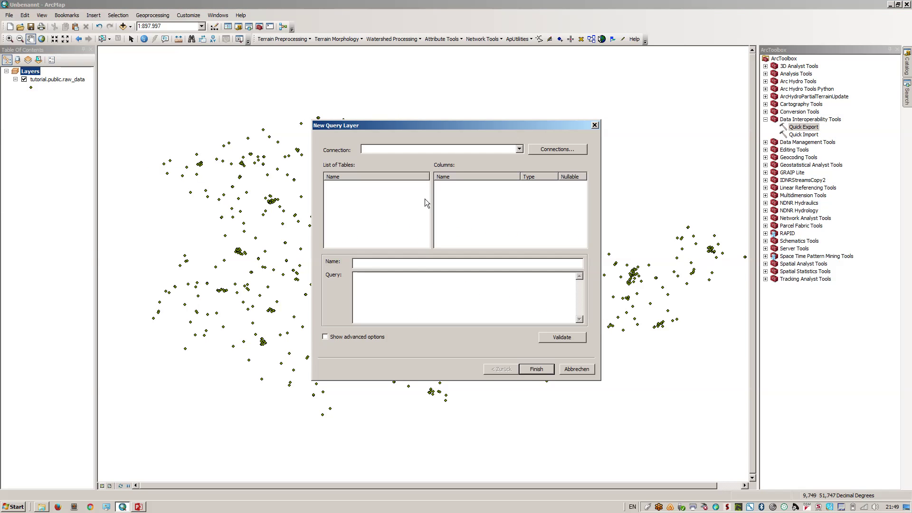
pyautogui.click(519, 149)
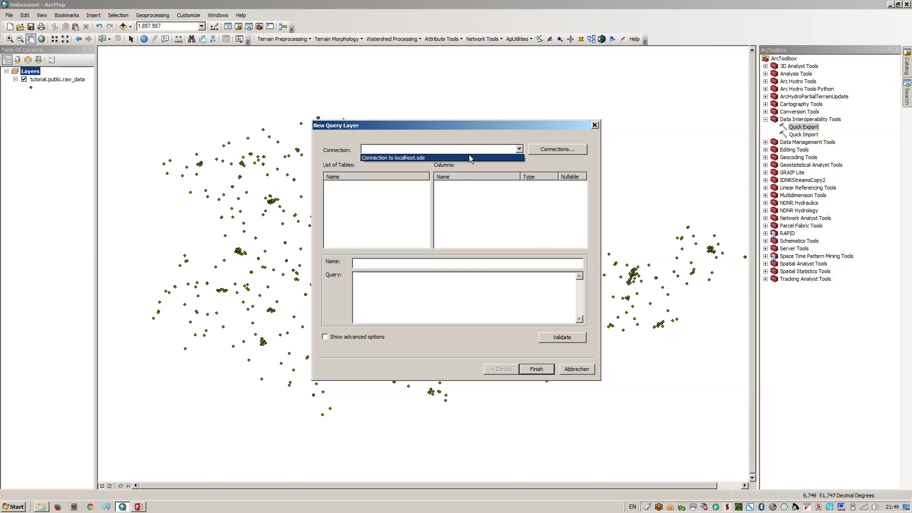
pyautogui.click(558, 150)
pyautogui.click(557, 150)
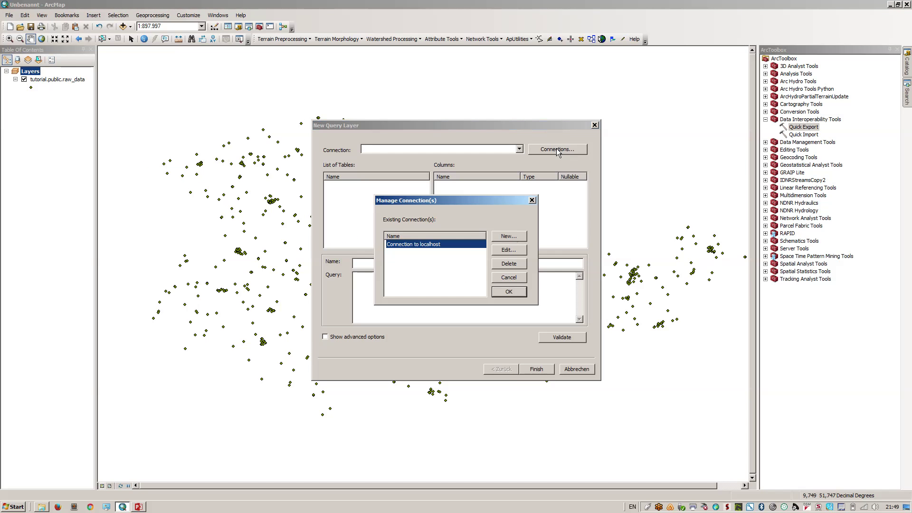
pyautogui.doubleClick(443, 249)
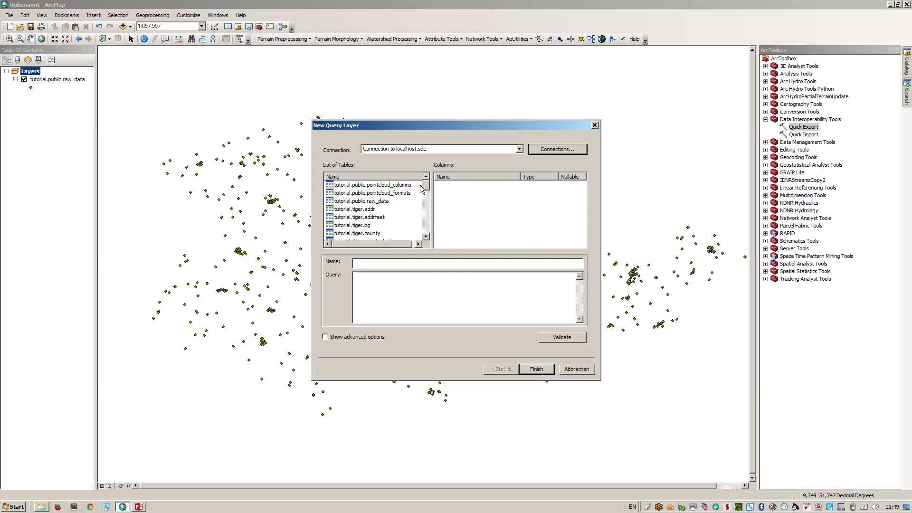
# Create query layer 'small' from raw_data using SELECT * FROM raw_data WHERE kids<500
pyautogui.click(376, 202)
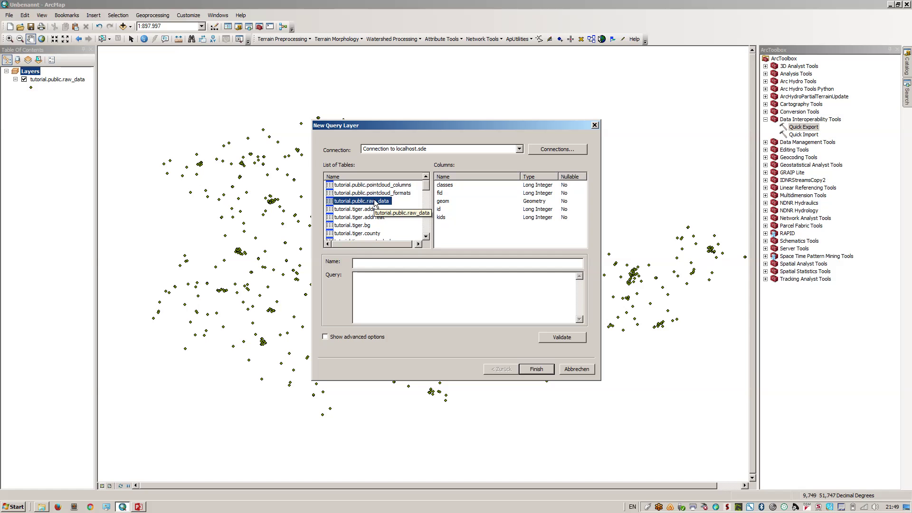
pyautogui.click(371, 262)
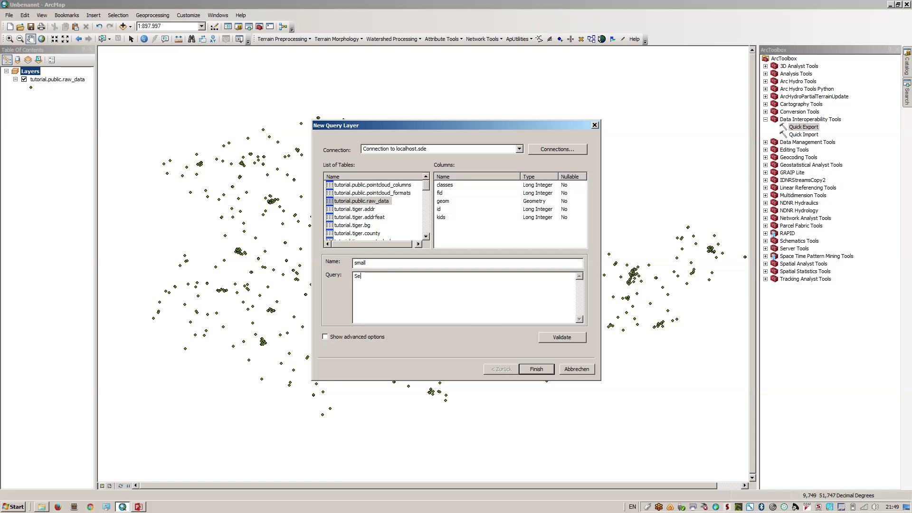
pyautogui.write('ELECT')
pyautogui.write('* FROM raw_data ')
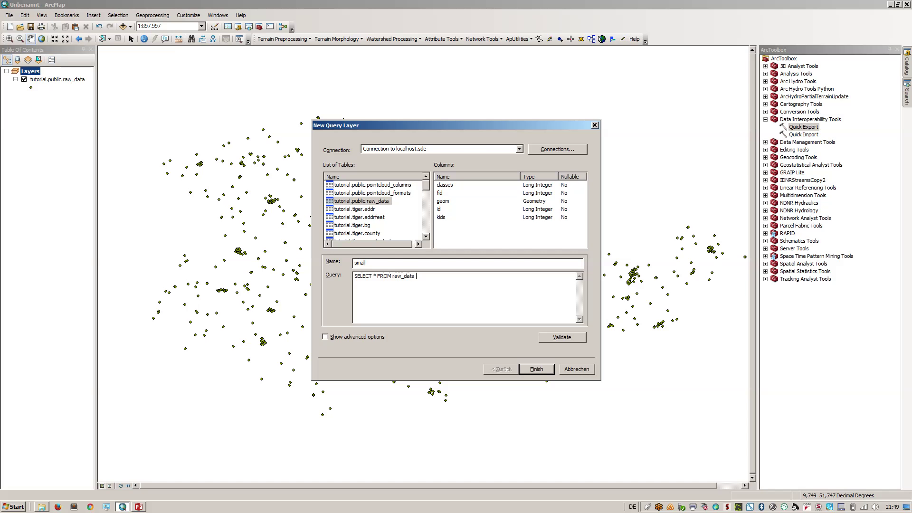
pyautogui.write('WHERE kidsy')
pyautogui.press('BackSpace')
pyautogui.write('<500')
pyautogui.click(560, 337)
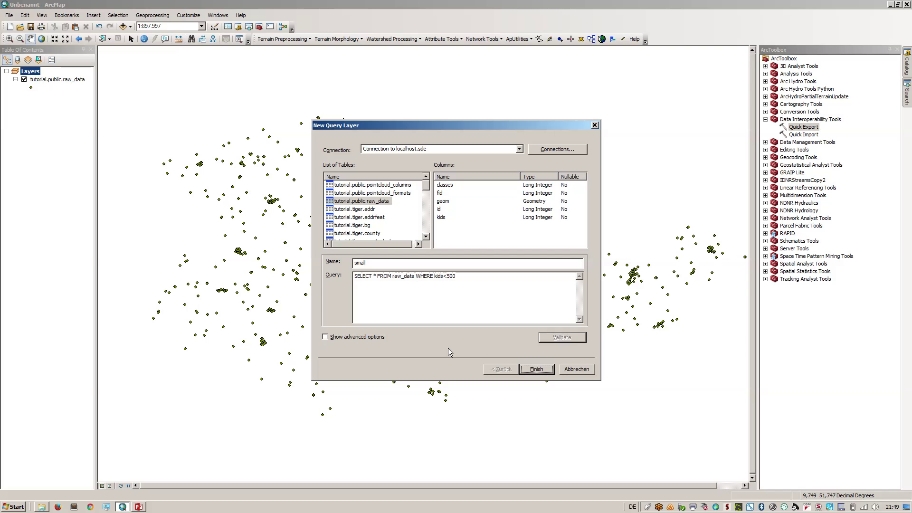
pyautogui.click(365, 337)
pyautogui.click(526, 372)
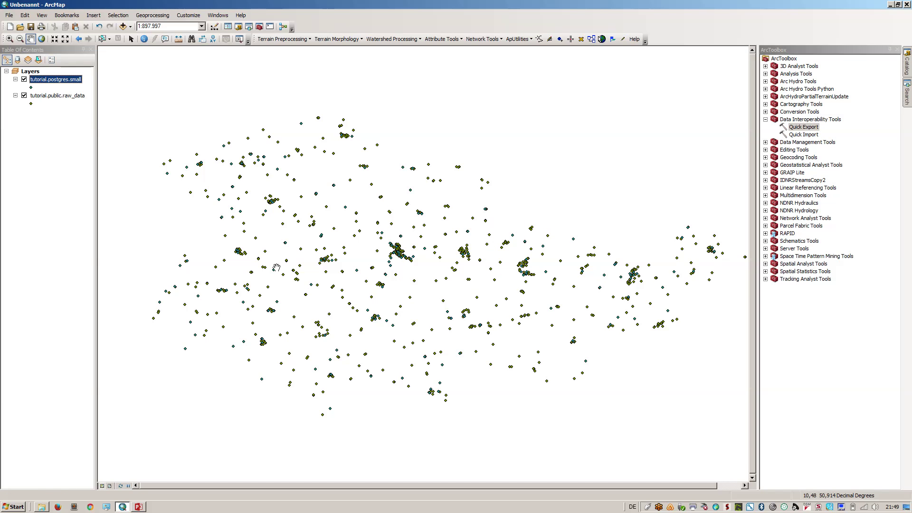
# Toggle the tutorial.public.raw_data layer off and on to compare it with small
pyautogui.click(23, 98)
pyautogui.click(23, 98)
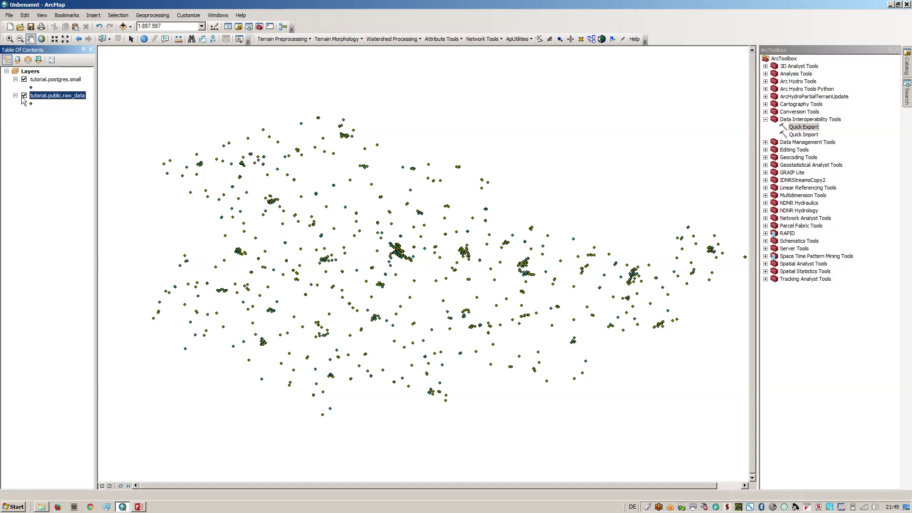
pyautogui.click(24, 95)
pyautogui.click(23, 96)
# Start another new query layer from the Add Data menu
pyautogui.click(9, 15)
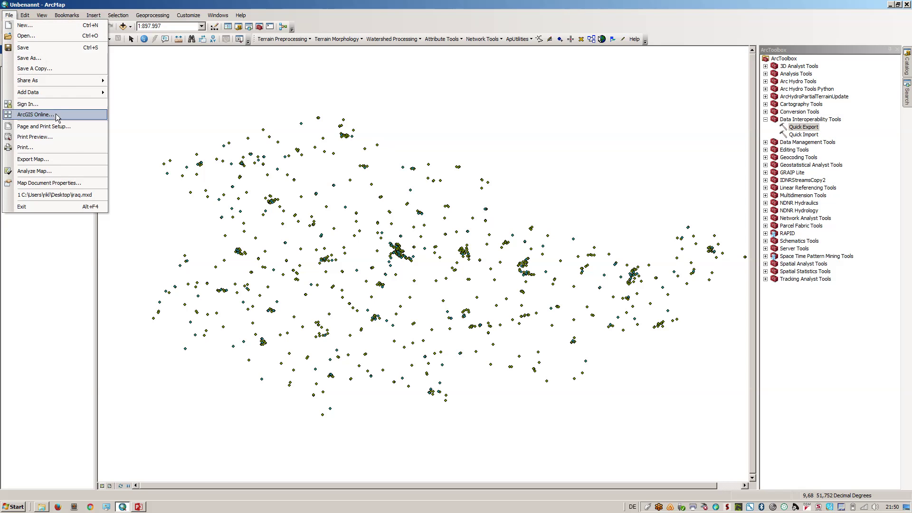
pyautogui.moveTo(79, 94)
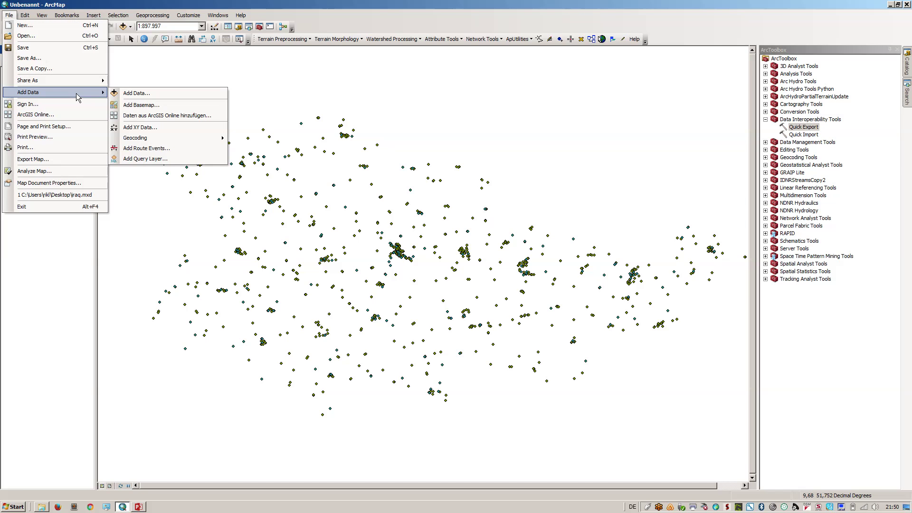
pyautogui.click(176, 159)
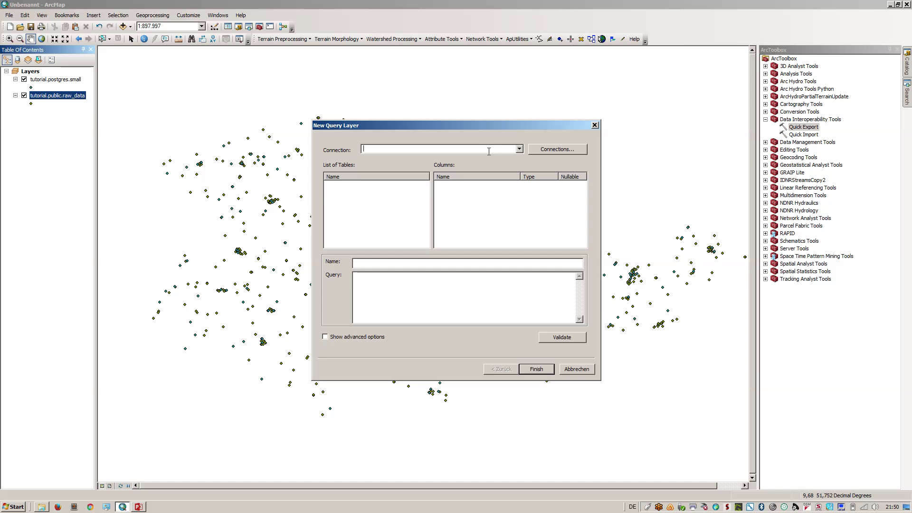
# Connect the new query layer to localhost and base it on the raw_data table
pyautogui.click(519, 150)
pyautogui.click(510, 158)
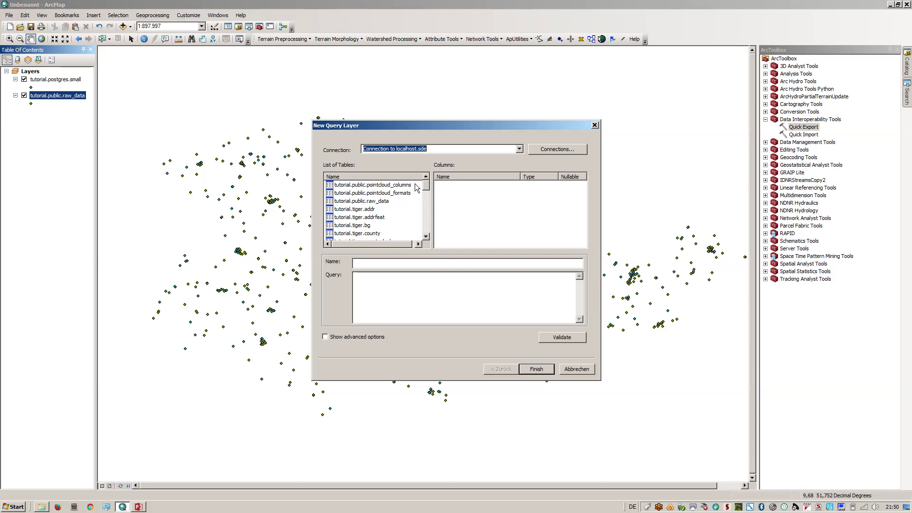
pyautogui.doubleClick(366, 201)
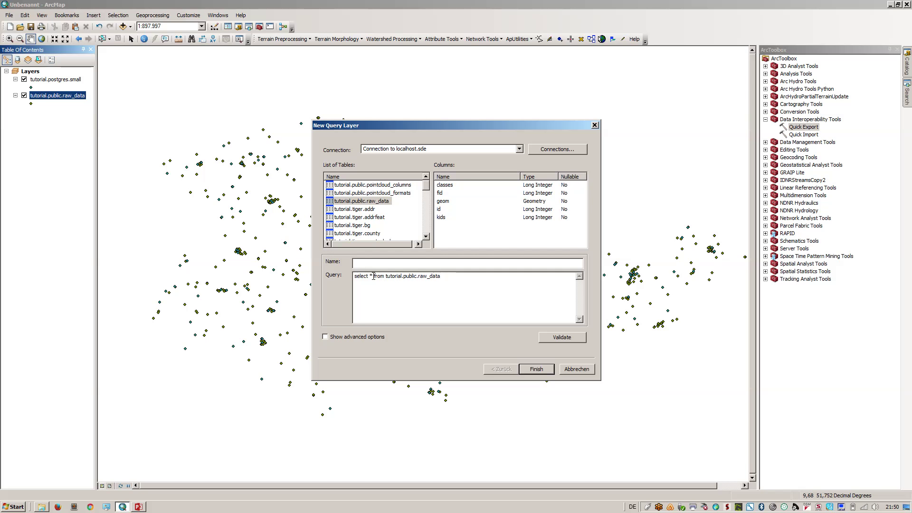
# Edit the SQL to select id, kids and ST_BUFFER of geom transformed to EPSG 3857
pyautogui.click(374, 276)
pyautogui.press('BackSpace')
pyautogui.write('id,  kids, ')
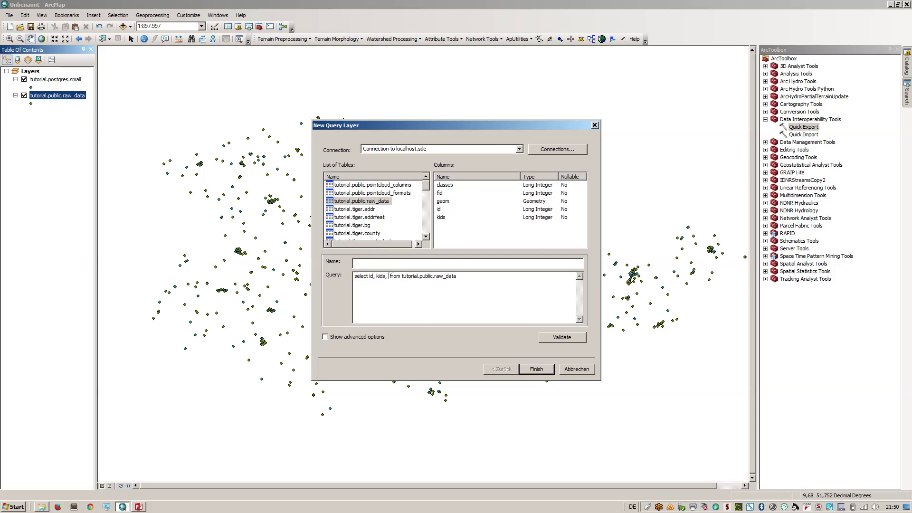
pyautogui.write('AS')
pyautogui.press('BackSpace')
pyautogui.press('BackSpace')
pyautogui.write('ST_')
pyautogui.write('BUFF')
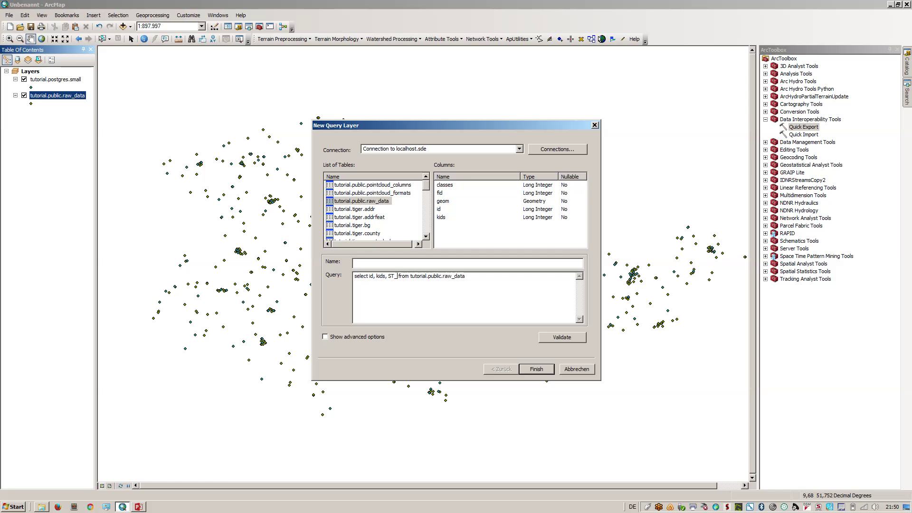
pyautogui.write('ER(ghe')
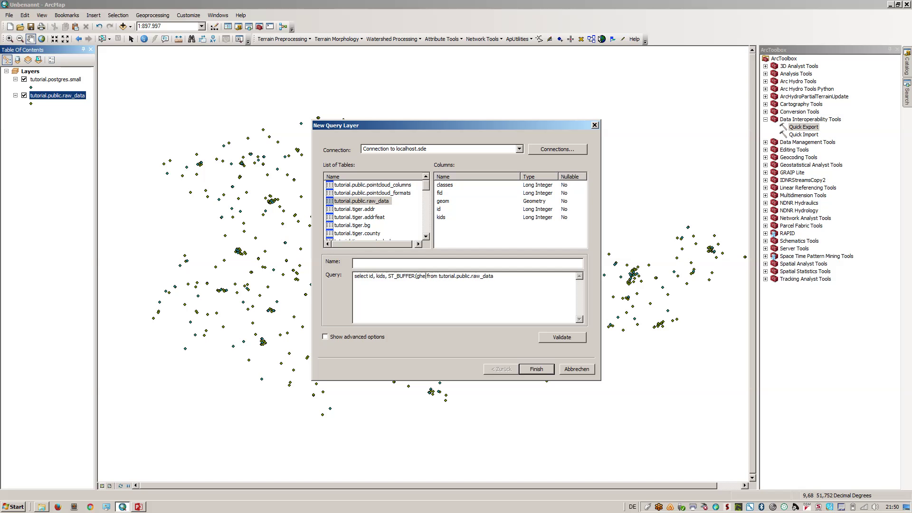
pyautogui.press('BackSpace')
pyautogui.press('BackSpace')
pyautogui.press('BackSpace')
pyautogui.write('geom)')
pyautogui.click(431, 276)
pyautogui.write('ST_Transform(')
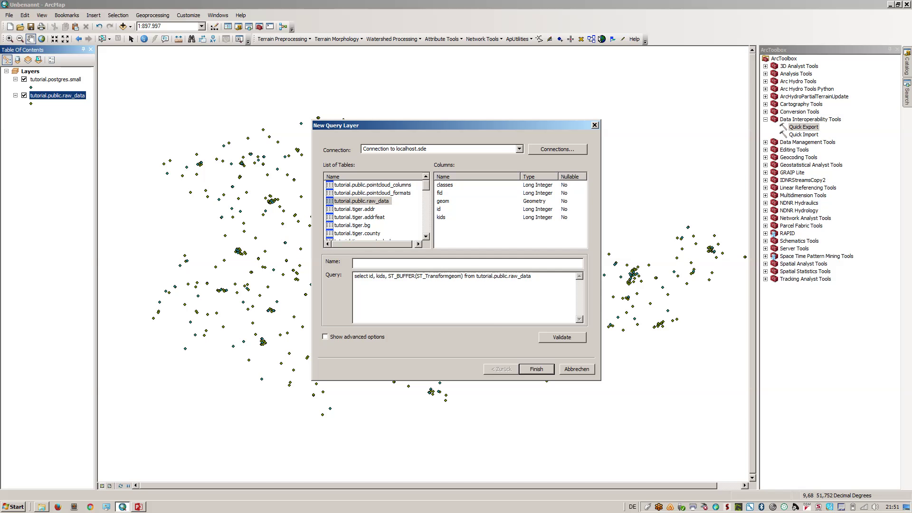
pyautogui.write('(')
pyautogui.write(',3857),1000m')
# Complete the SQL as ST_Transform(ST_Buffer(ST_Transform(geom,3857),1000),4326) and validate it
pyautogui.press('BackSpace')
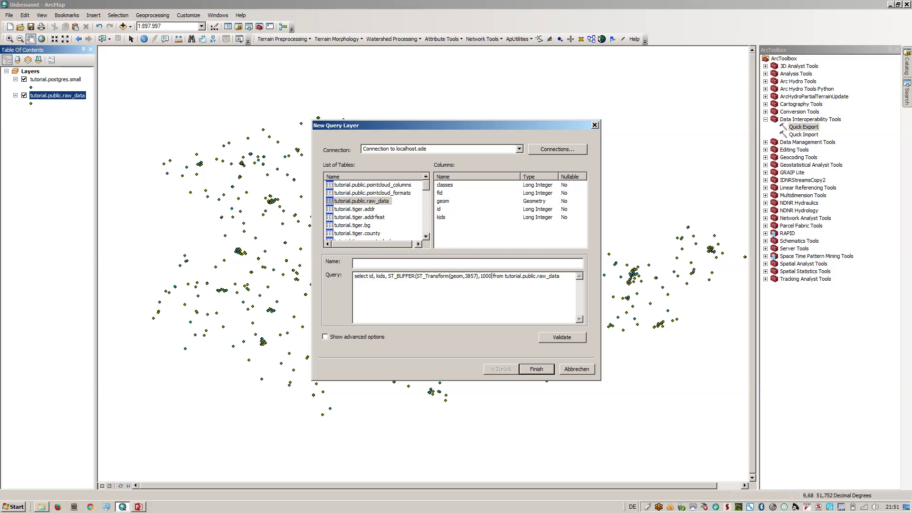
pyautogui.write(')')
pyautogui.write('ST')
pyautogui.write('_Tr')
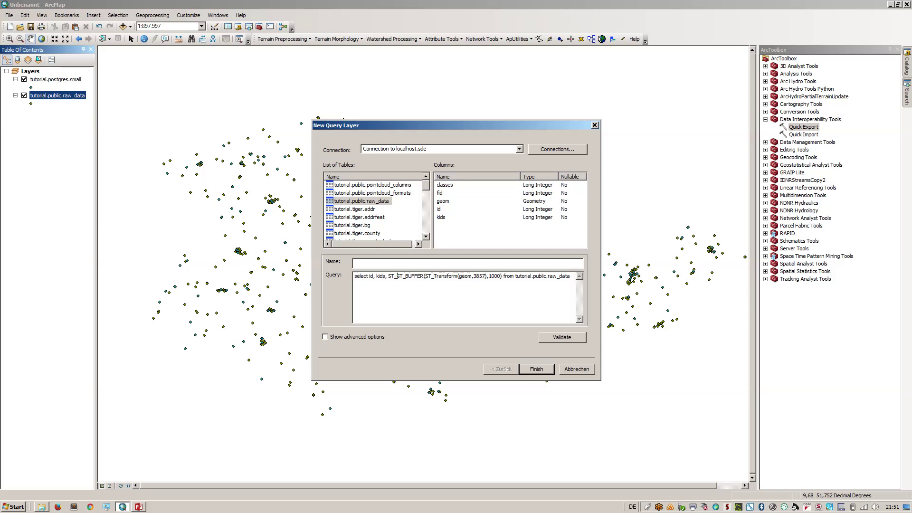
pyautogui.write('ansform')
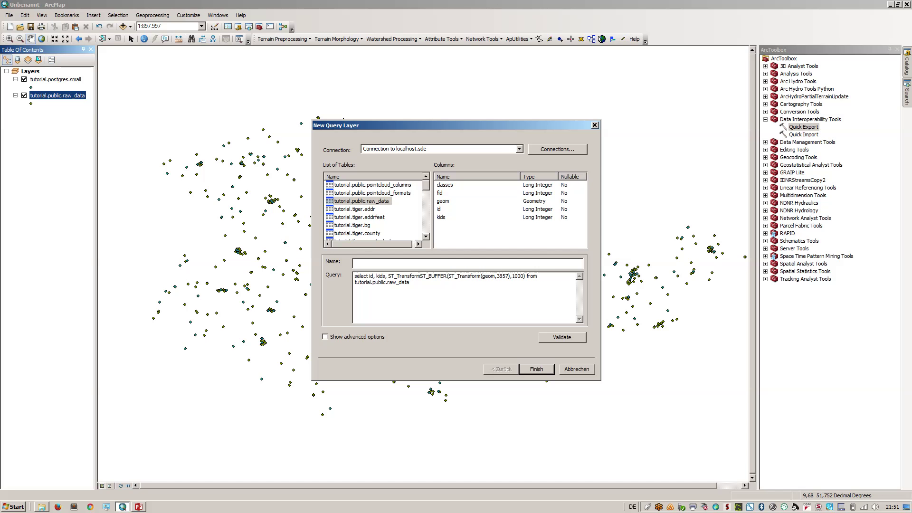
pyautogui.write('(')
pyautogui.press('Delete')
pyautogui.press('Delete')
pyautogui.press('Delete')
pyautogui.press('Delete')
pyautogui.press('Delete')
pyautogui.write('uff')
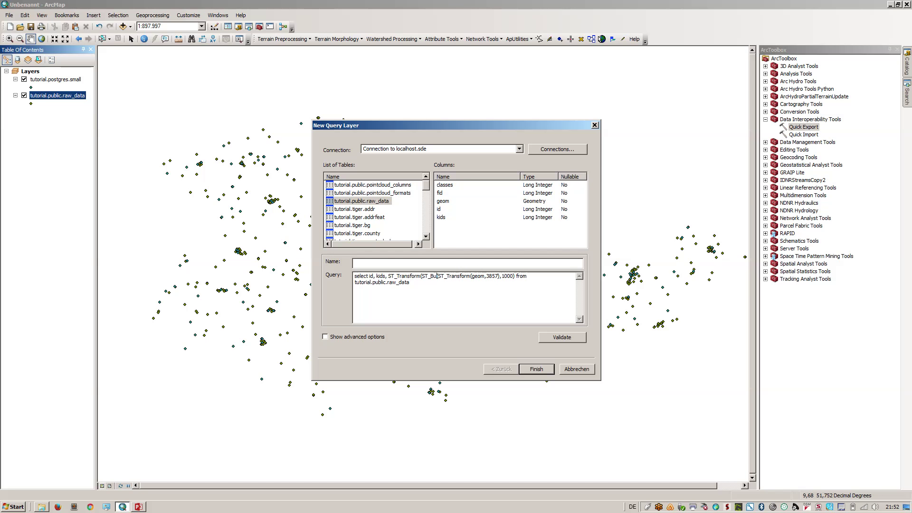
pyautogui.write('er')
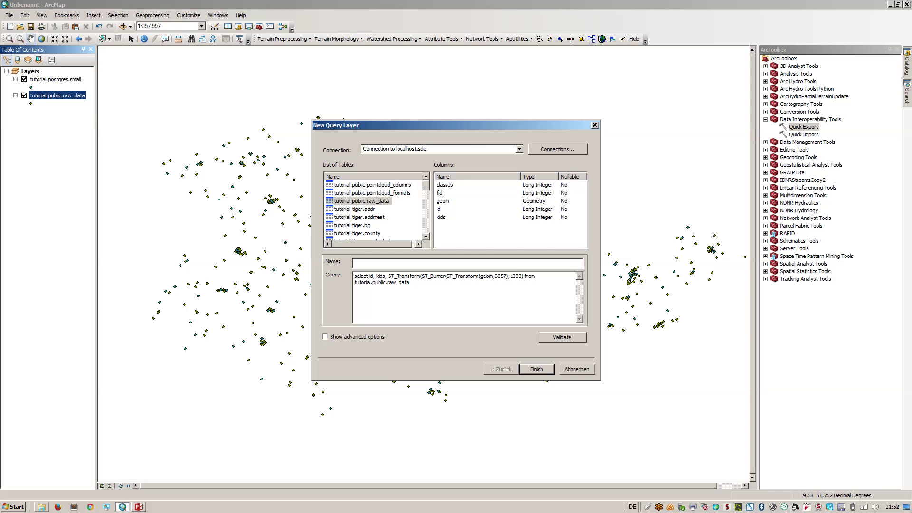
pyautogui.write(',4326)')
pyautogui.click(563, 337)
# Name the query layer buffer, revalidate the query, and add it to the map
pyautogui.click(475, 284)
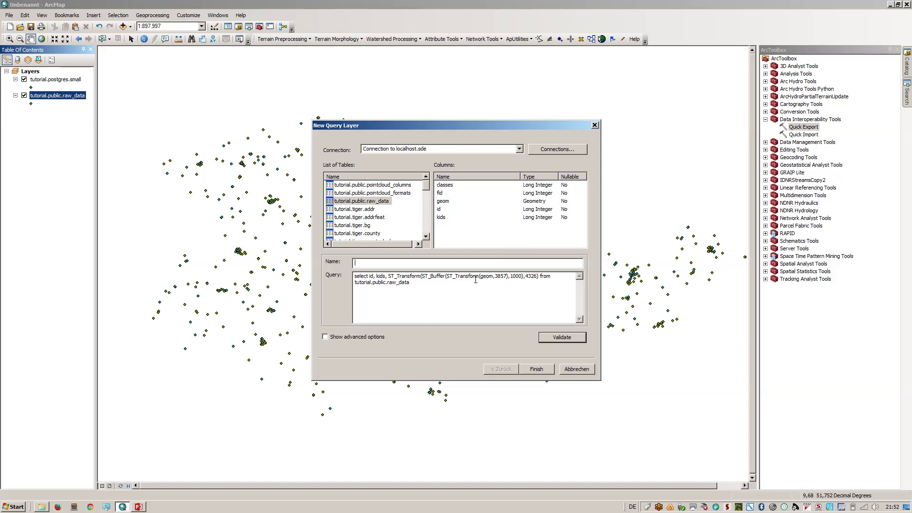
pyautogui.write('buffer')
pyautogui.click(554, 342)
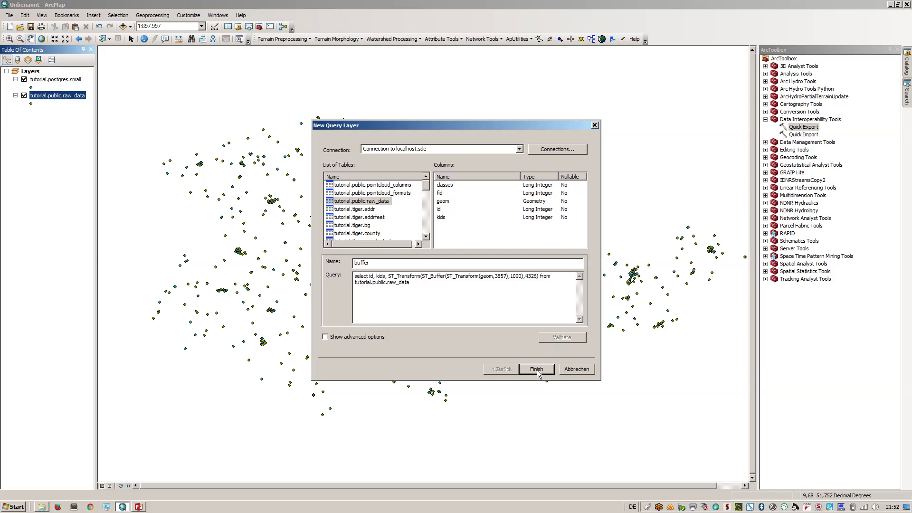
pyautogui.click(441, 301)
pyautogui.write(';')
pyautogui.press('BackSpace')
pyautogui.click(533, 372)
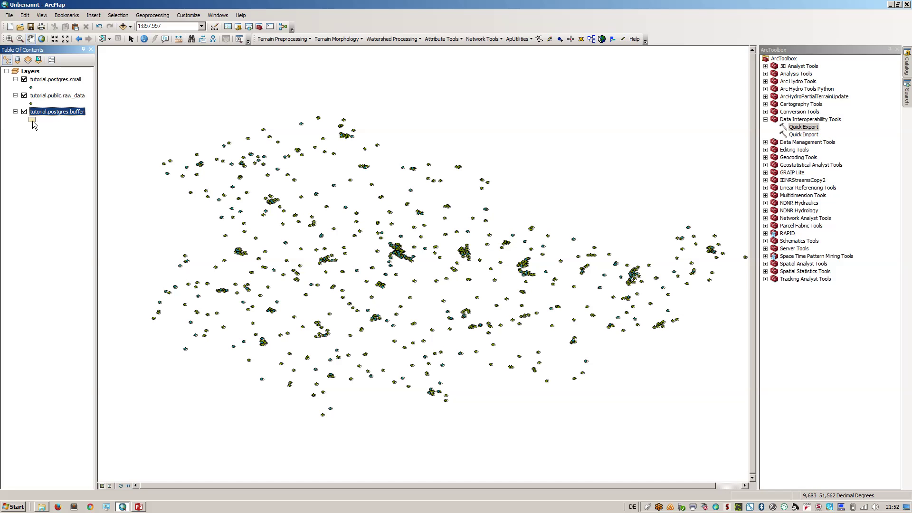
# Zoom into a small cluster of buffer polygons around the raw_data points
pyautogui.rightClick(62, 113)
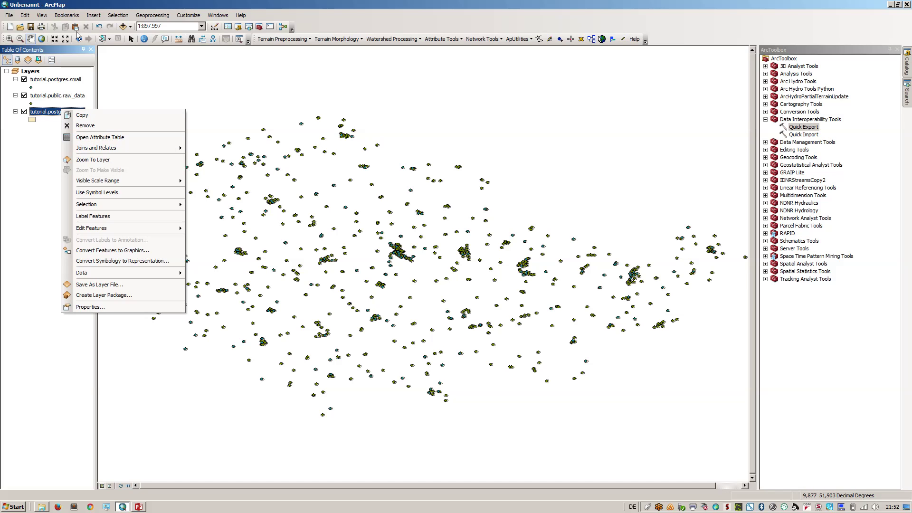
pyautogui.click(9, 39)
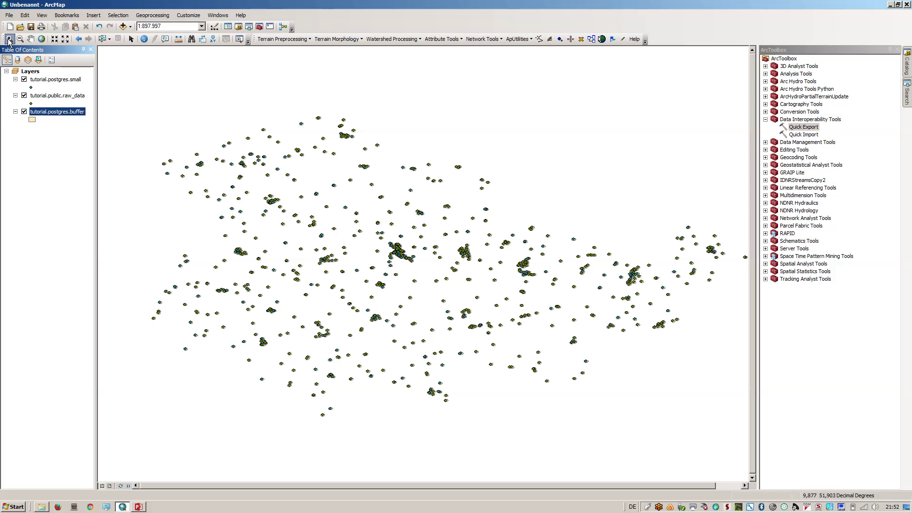
pyautogui.moveTo(362, 311); pyautogui.dragTo(399, 332)
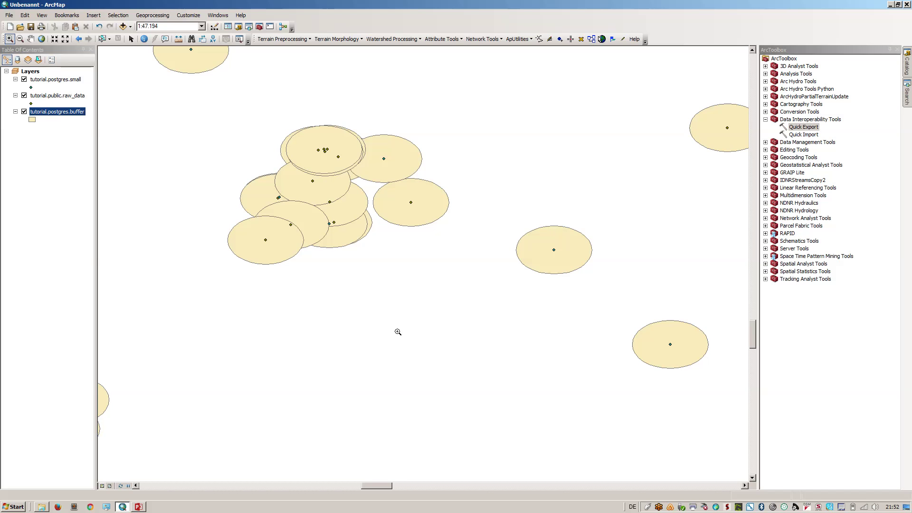
# Set the data frame's coordinate system to WGS 1984 Web Mercator (auxiliary sphere), EPSG 3857
pyautogui.click(27, 71)
pyautogui.doubleClick(27, 72)
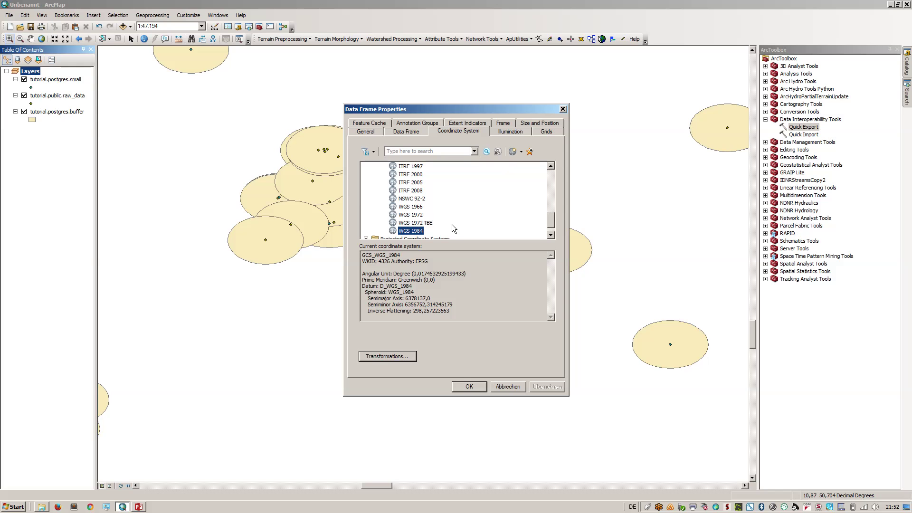
pyautogui.click(431, 151)
pyautogui.press('Return')
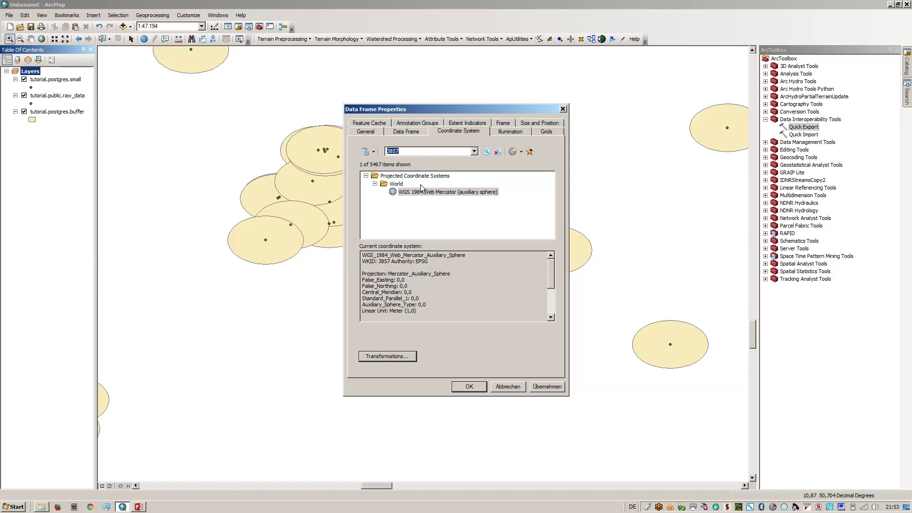
pyautogui.click(422, 192)
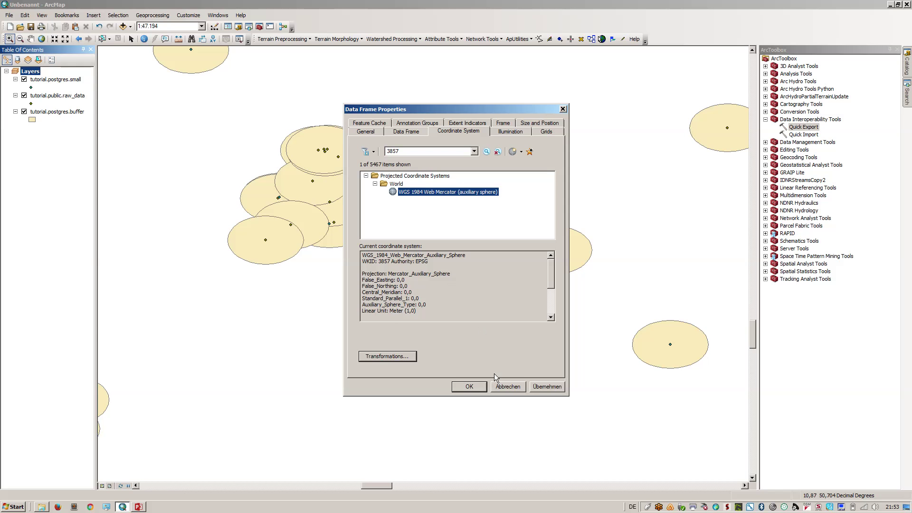
pyautogui.click(541, 386)
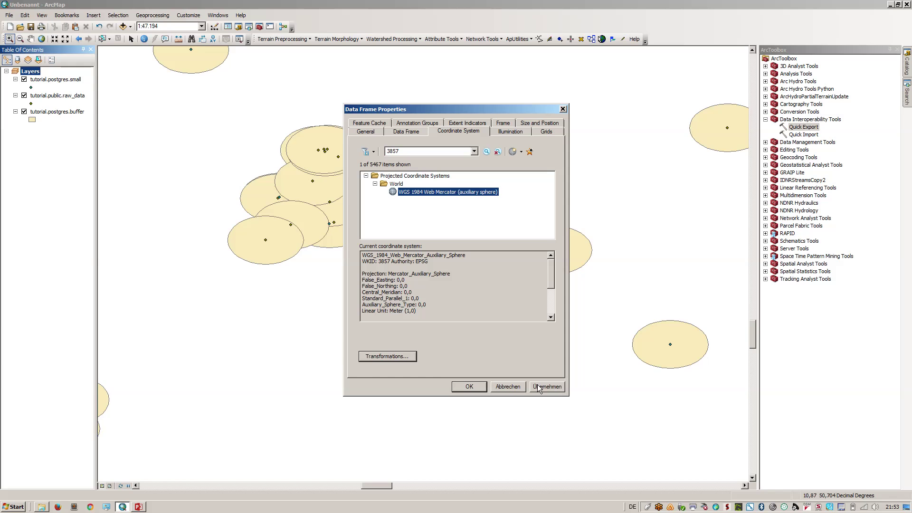
pyautogui.click(467, 386)
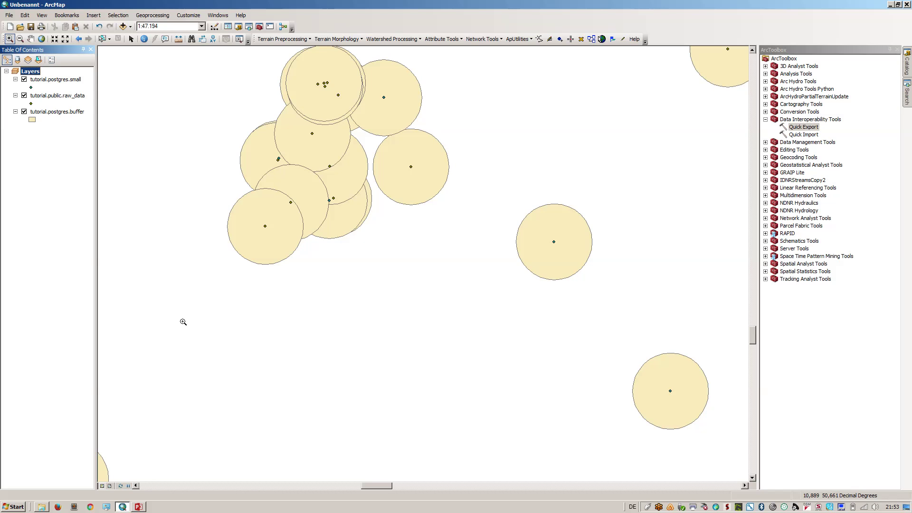
# Open Quick Export with tutorial.postgres.buffer as the input layer
pyautogui.click(54, 112)
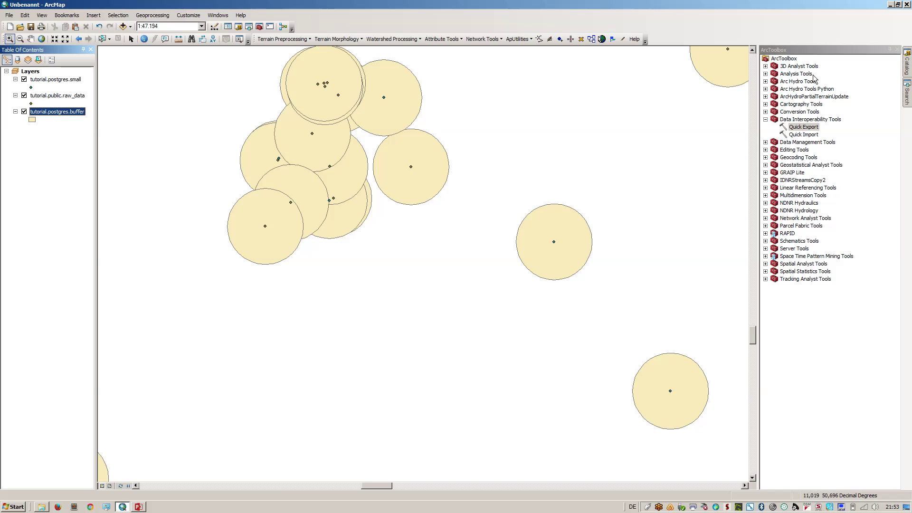
pyautogui.click(804, 127)
pyautogui.doubleClick(804, 128)
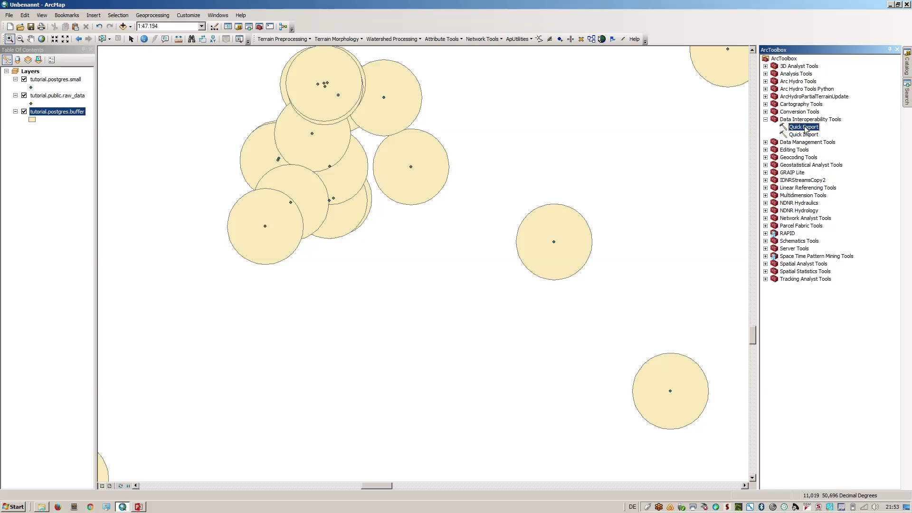
pyautogui.click(477, 63)
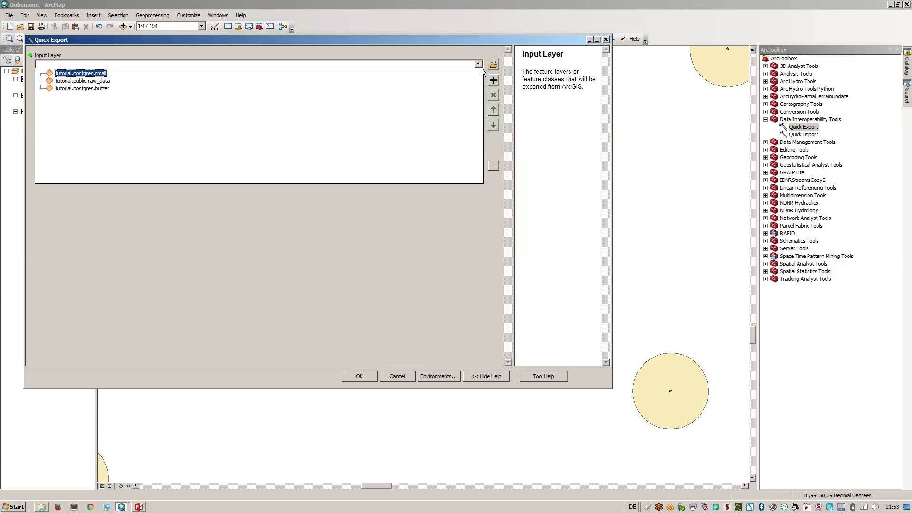
pyautogui.click(105, 90)
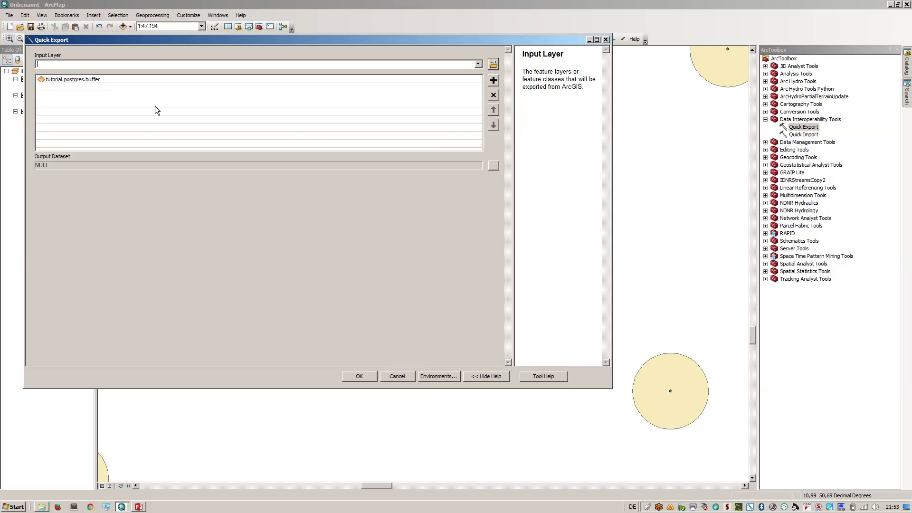
# Set the output format to PostGIS with database 'tutorial' and run the export
pyautogui.click(494, 167)
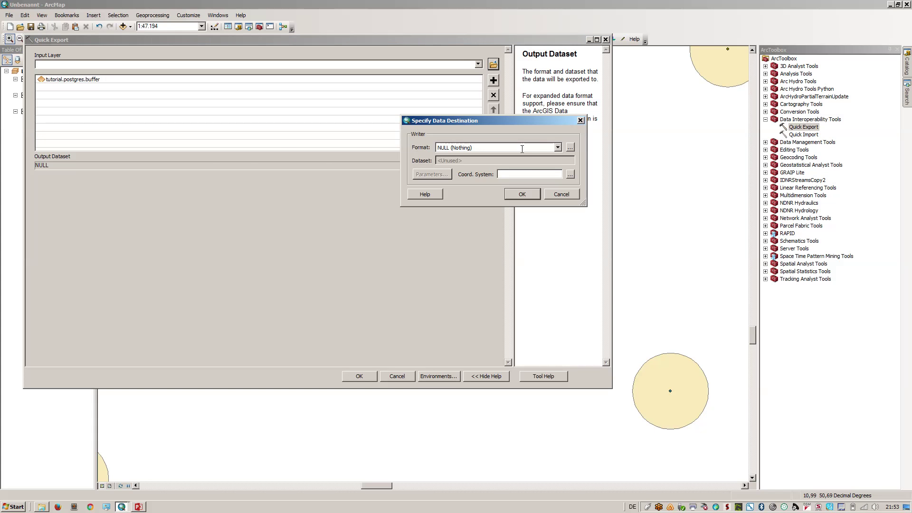
pyautogui.click(539, 148)
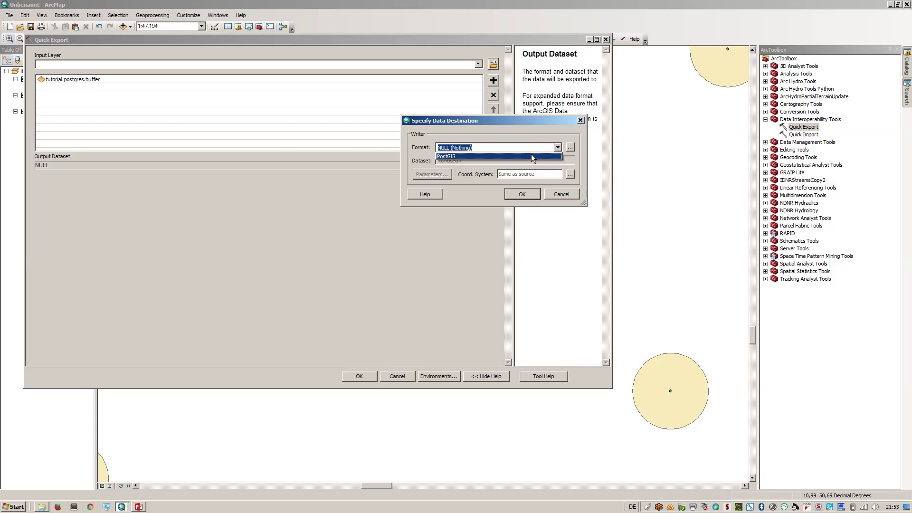
pyautogui.click(531, 155)
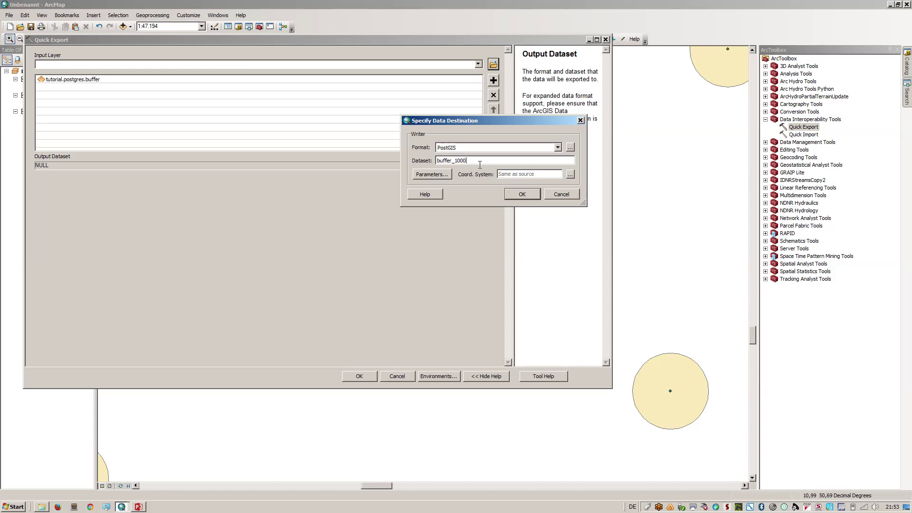
pyautogui.click(433, 174)
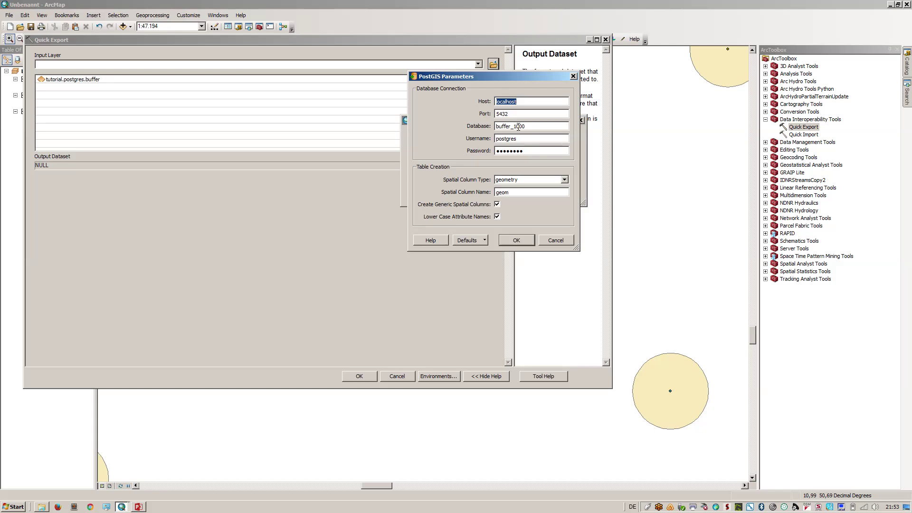
pyautogui.doubleClick(535, 128)
pyautogui.press('Home')
pyautogui.press('Delete')
pyautogui.press('Delete')
pyautogui.press('Delete')
pyautogui.press('Delete')
pyautogui.press('Delete')
pyautogui.press('Delete')
pyautogui.press('Delete')
pyautogui.press('Delete')
pyautogui.press('Delete')
pyautogui.press('Delete')
pyautogui.press('Delete')
pyautogui.write('tutorial')
pyautogui.click(516, 240)
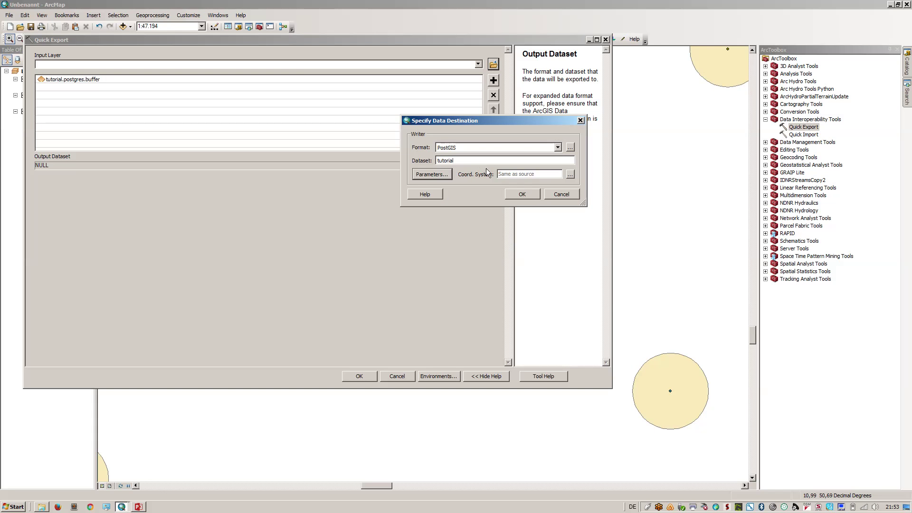
pyautogui.click(527, 196)
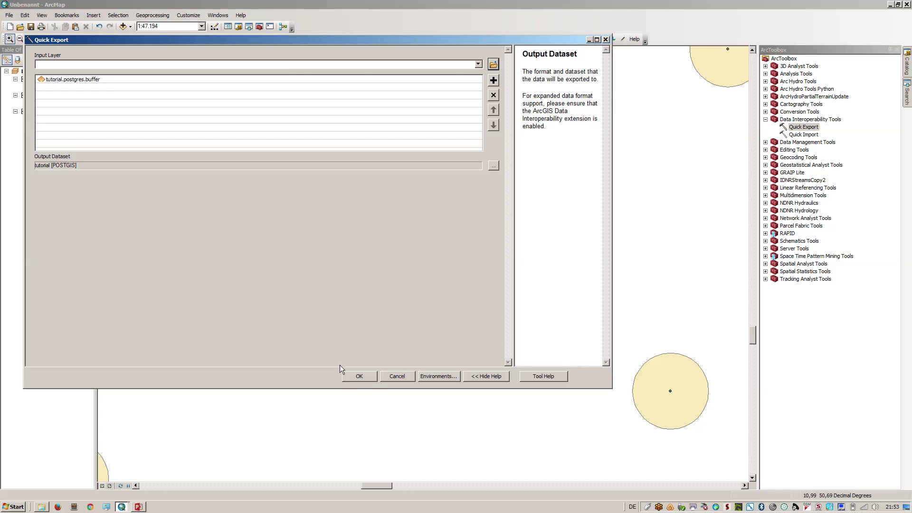
pyautogui.click(375, 378)
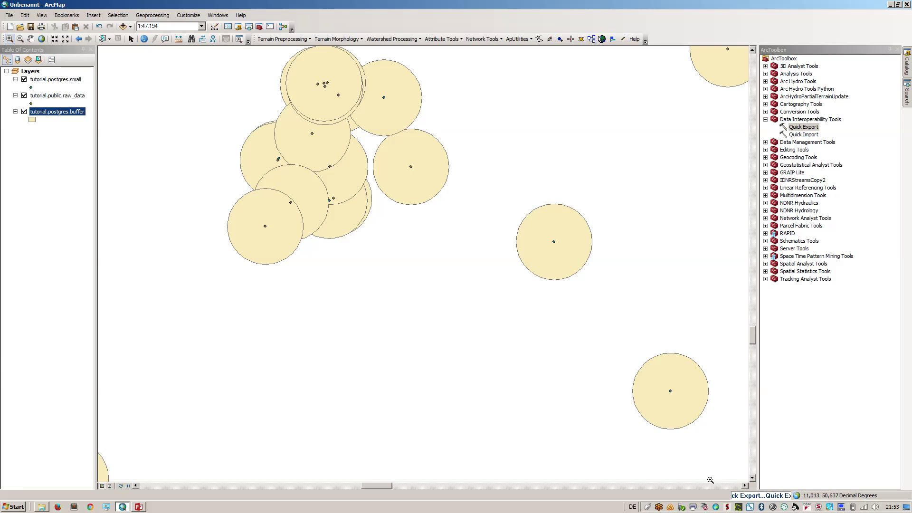
# Close the FME crash dialog and the Results log reporting the missing 'tutorial' schema
pyautogui.click(741, 495)
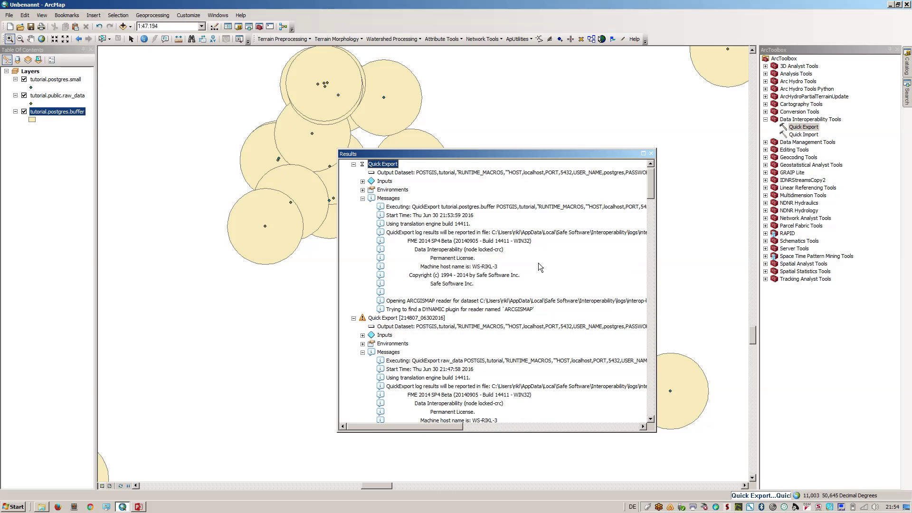
pyautogui.scroll(-1, 541, 269)
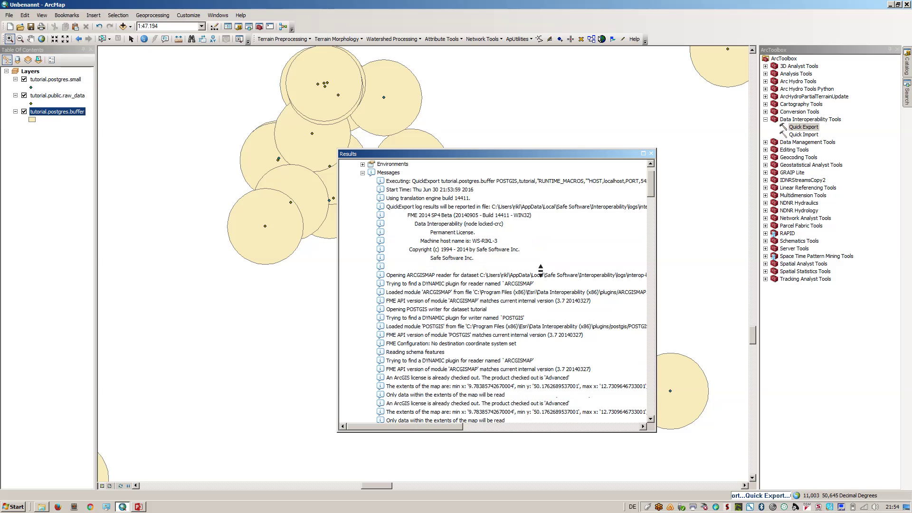
pyautogui.scroll(-4, 541, 270)
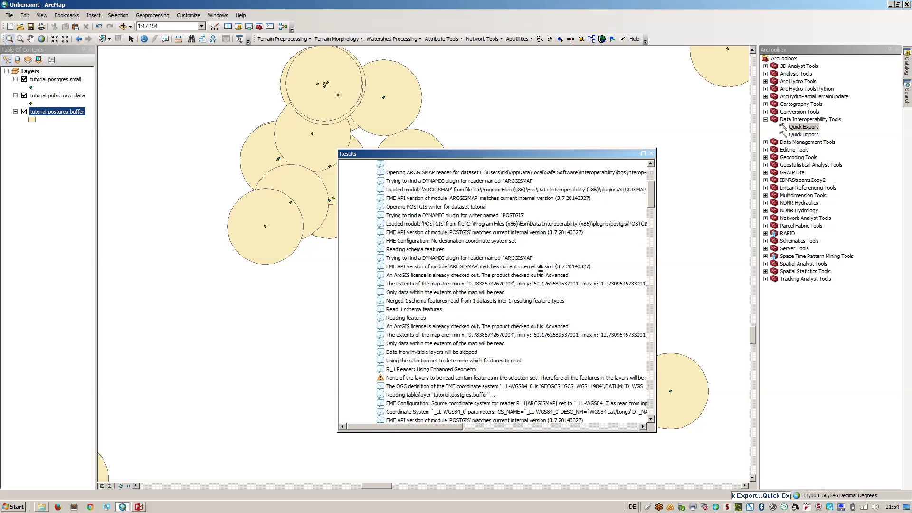
pyautogui.scroll(-2, 541, 270)
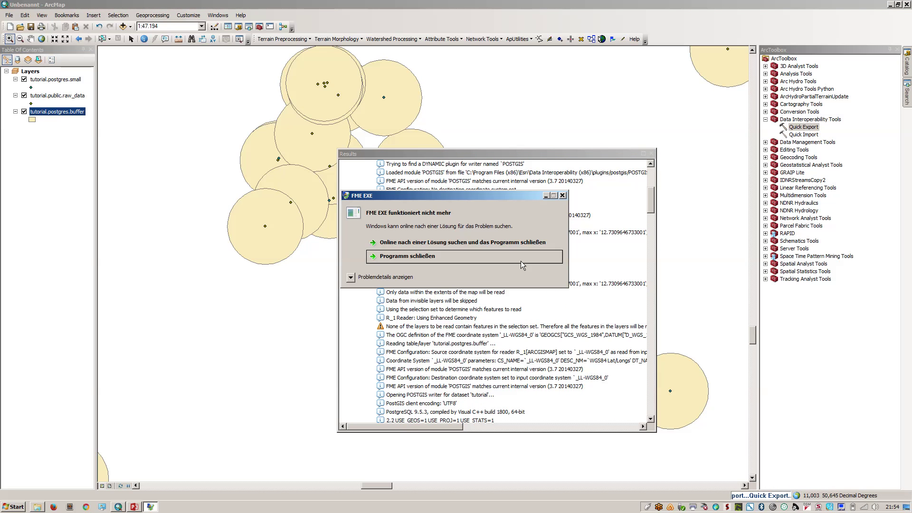
pyautogui.click(521, 261)
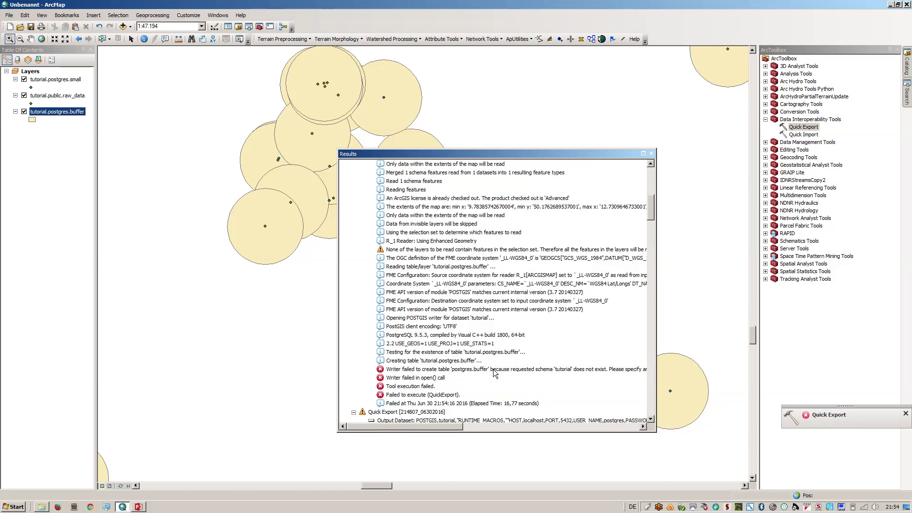
pyautogui.click(494, 372)
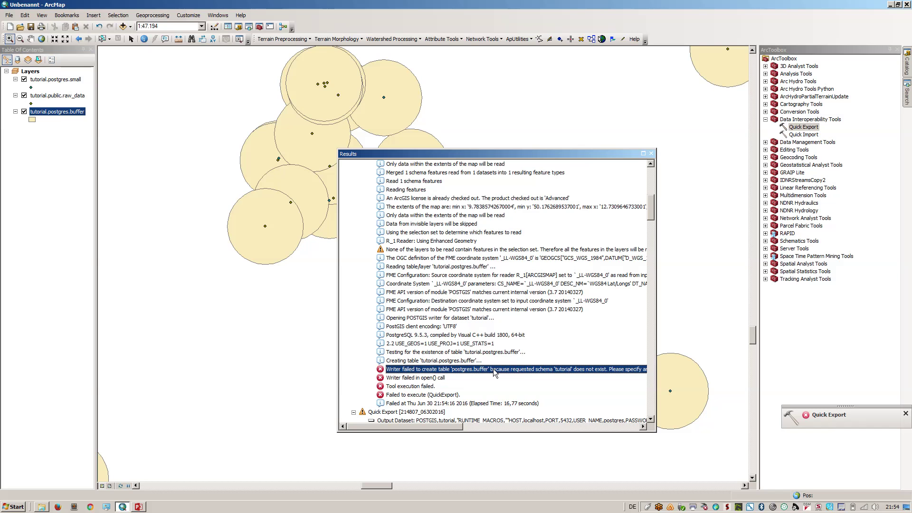
pyautogui.click(651, 154)
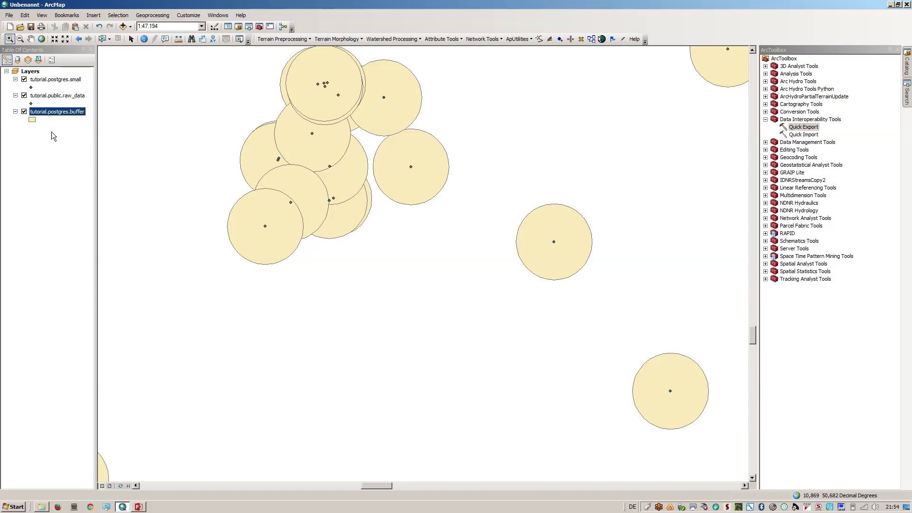
# Rename the tutorial.postgres.buffer layer to buffer_1000 in its Layer Properties
pyautogui.click(49, 106)
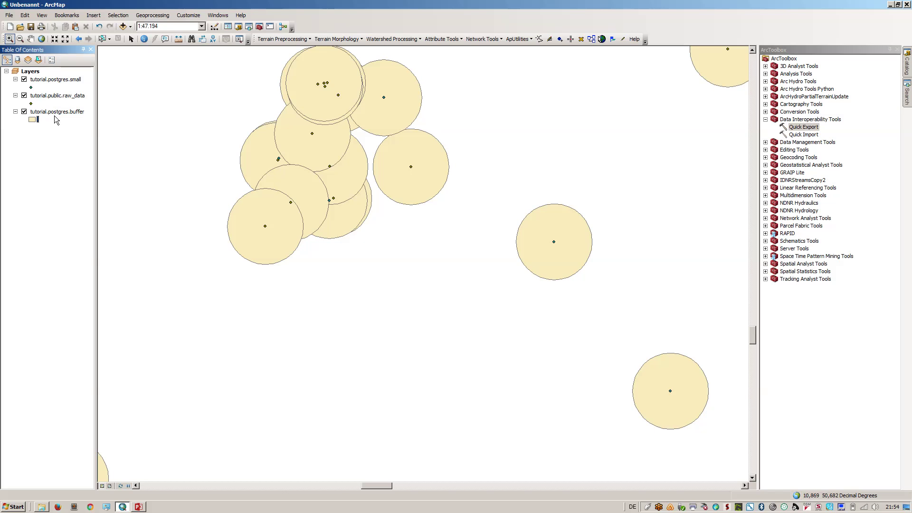
pyautogui.rightClick(57, 116)
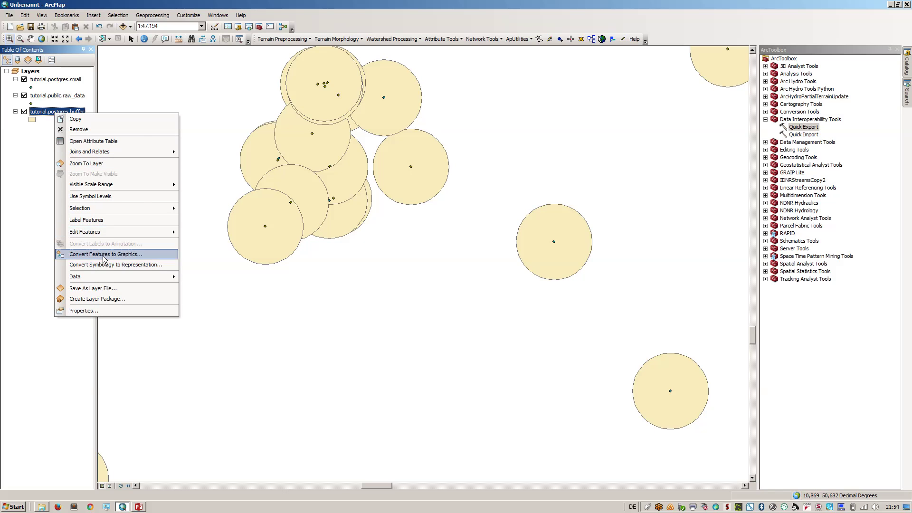
pyautogui.click(120, 313)
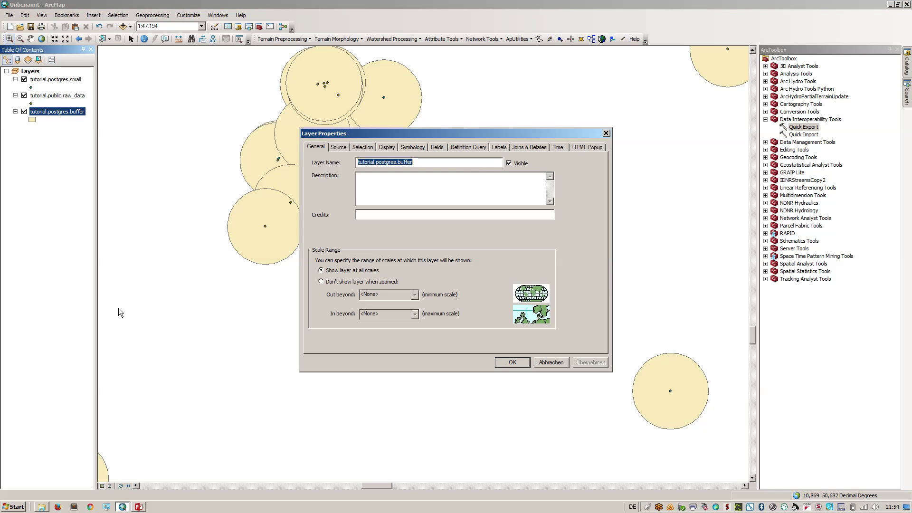
pyautogui.write('buiff')
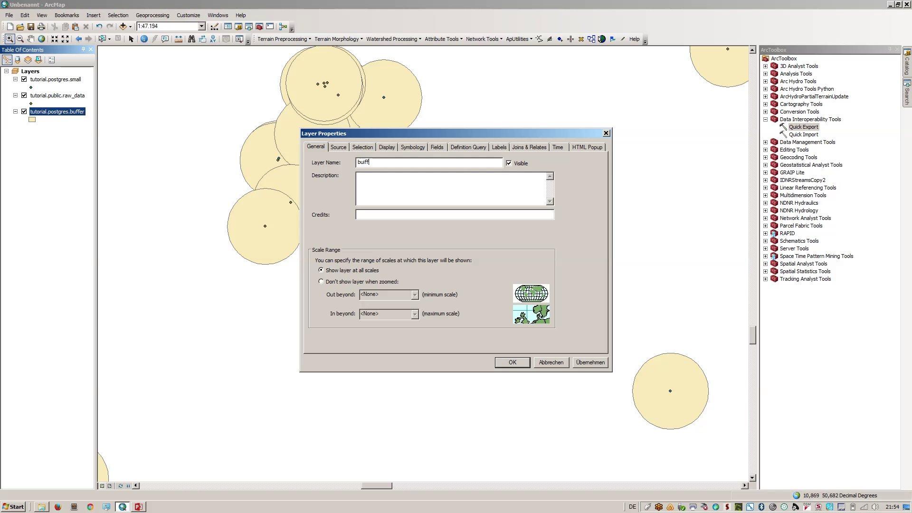
pyautogui.write('er_1000')
pyautogui.click(366, 162)
pyautogui.press('BackSpace')
pyautogui.press('Return')
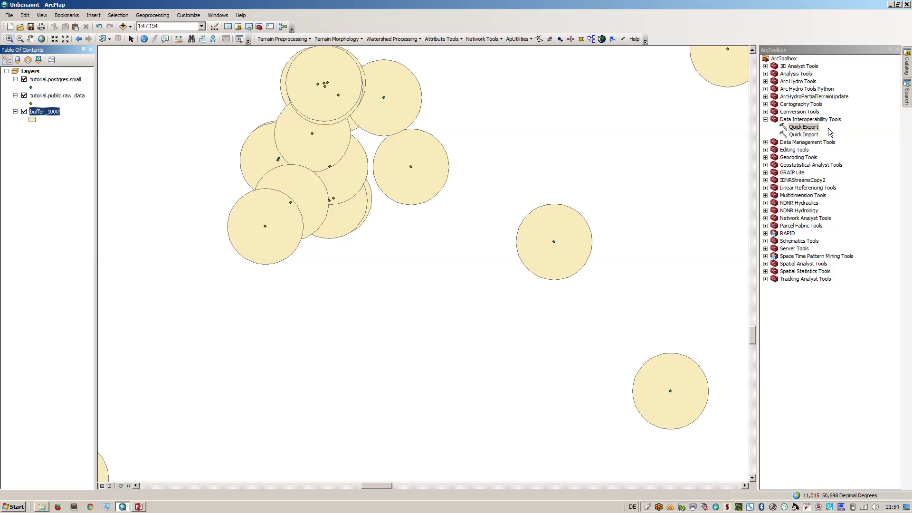
pyautogui.doubleClick(804, 127)
# In Quick Export, choose buffer_1000 as the input layer and PostGIS as the output format
pyautogui.click(477, 63)
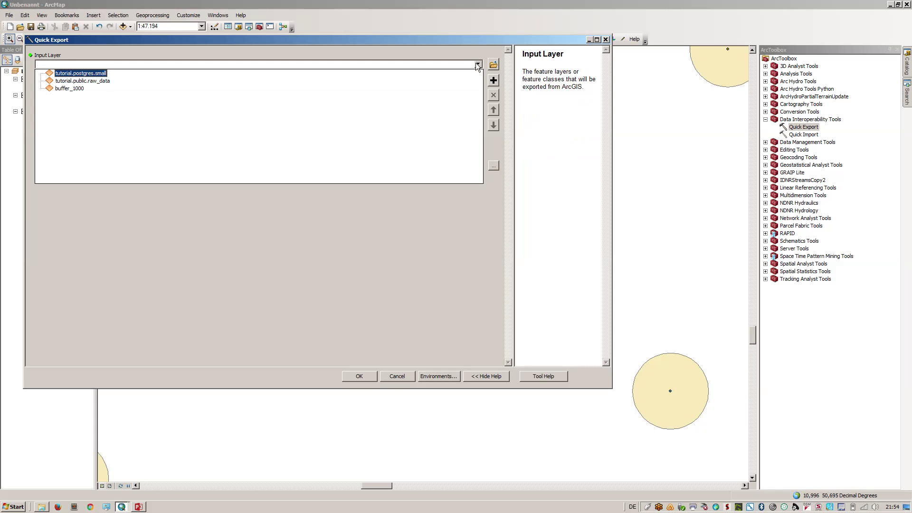
pyautogui.click(70, 89)
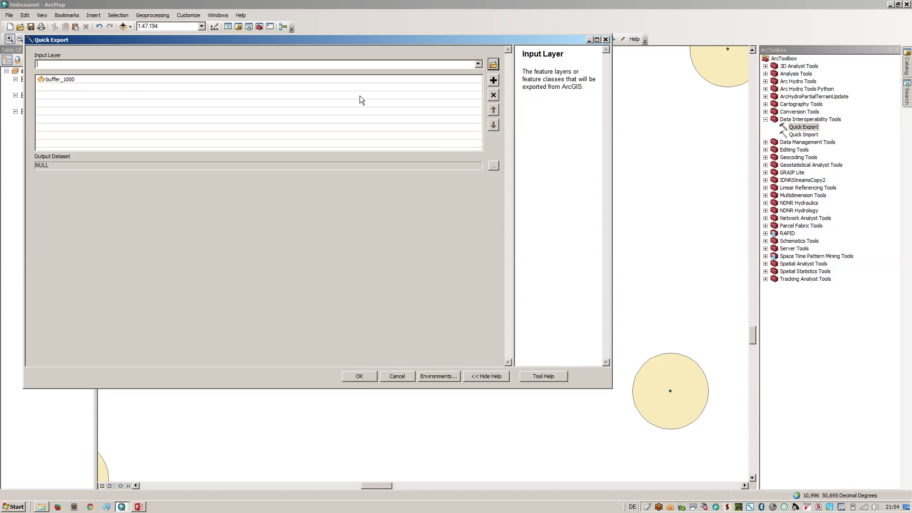
pyautogui.click(491, 168)
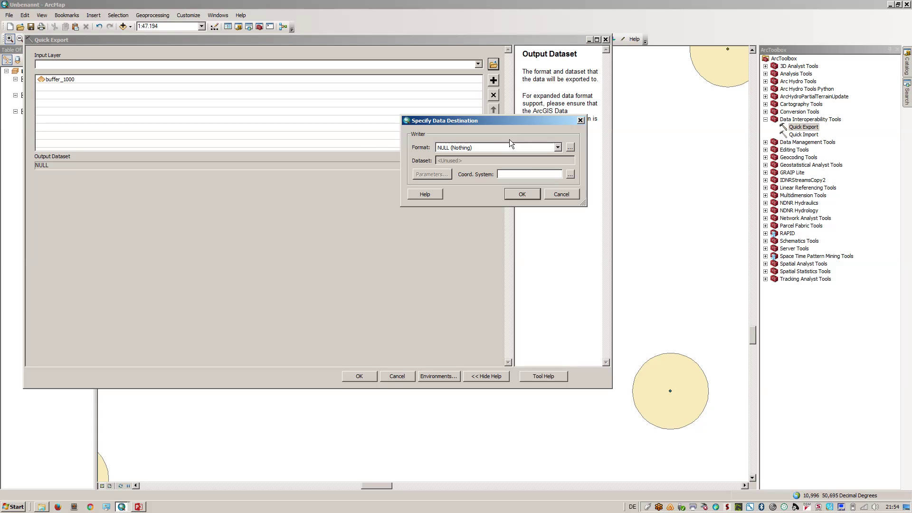
pyautogui.click(556, 150)
pyautogui.click(517, 155)
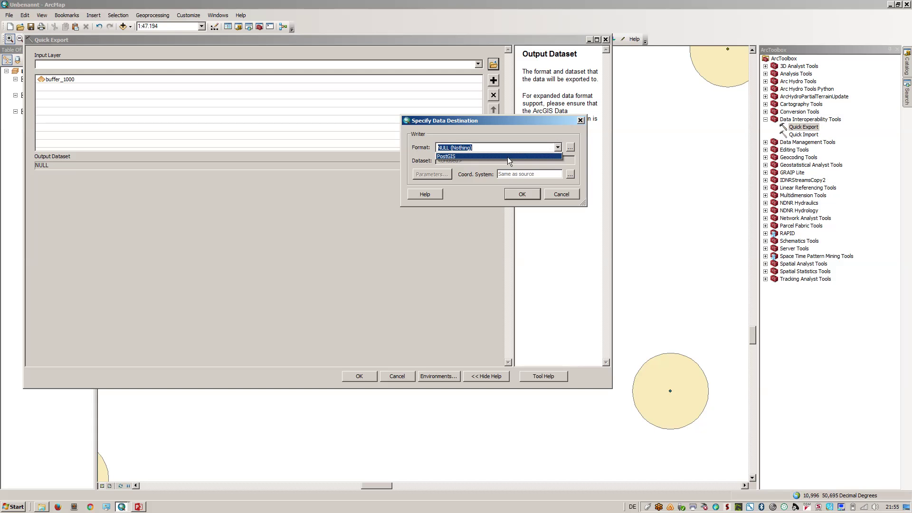
pyautogui.click(487, 161)
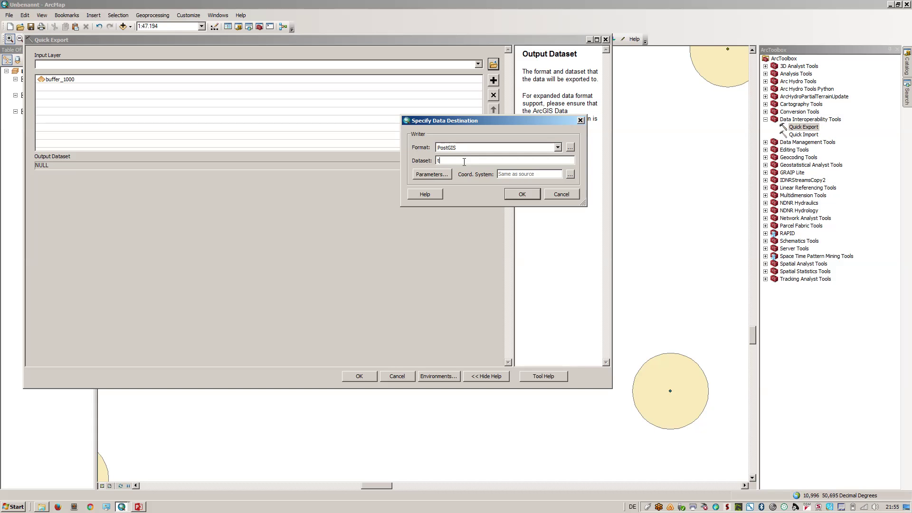
# Accept the PostGIS connection to the 'tutorial' database, run the export, and view its log
pyautogui.click(432, 175)
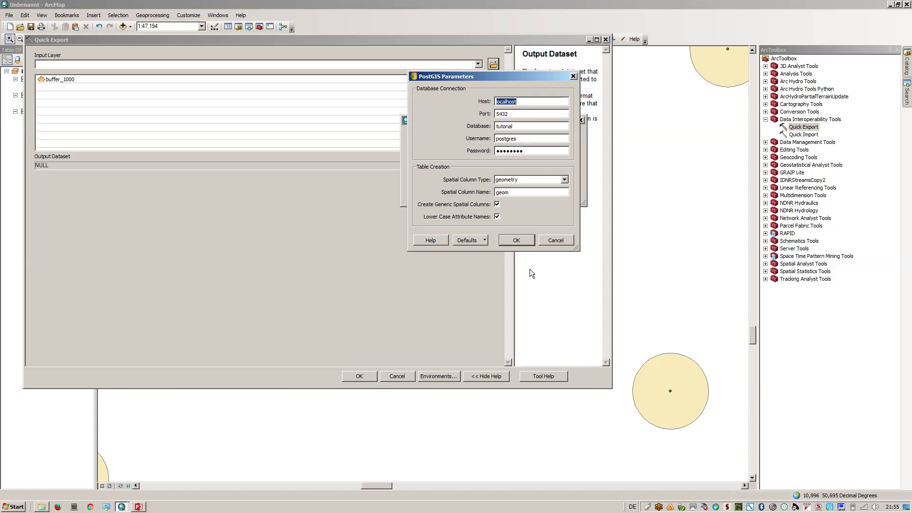
pyautogui.click(505, 241)
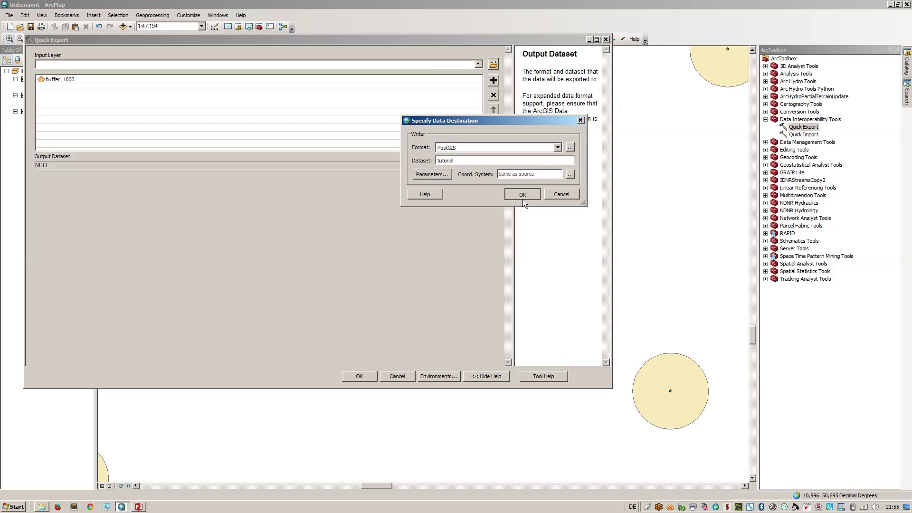
pyautogui.click(523, 195)
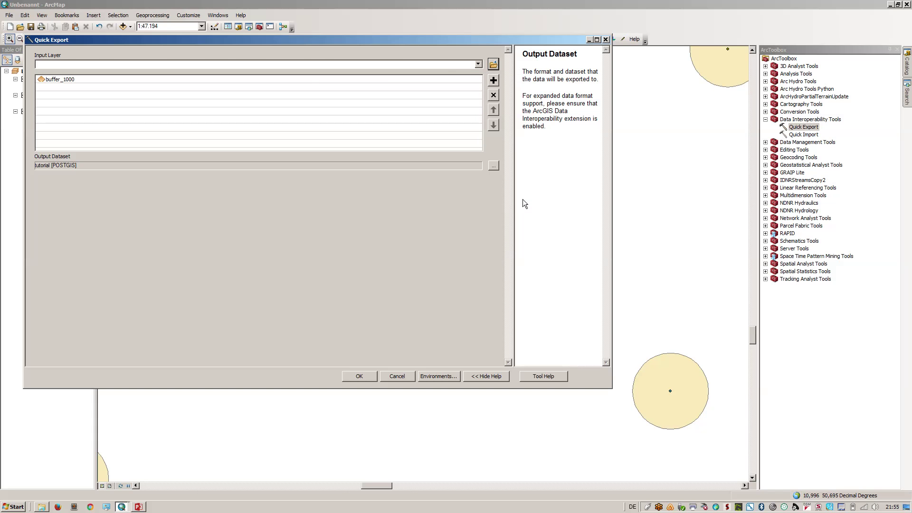
pyautogui.click(360, 376)
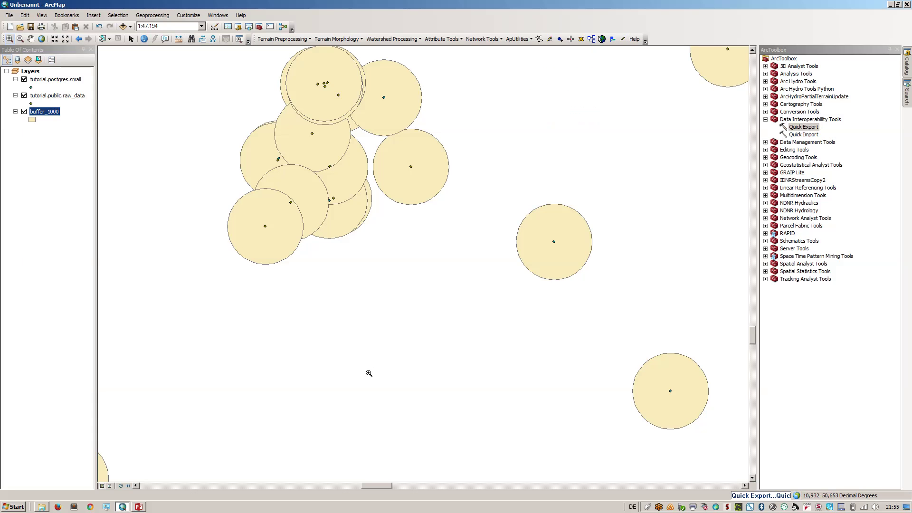
pyautogui.click(760, 495)
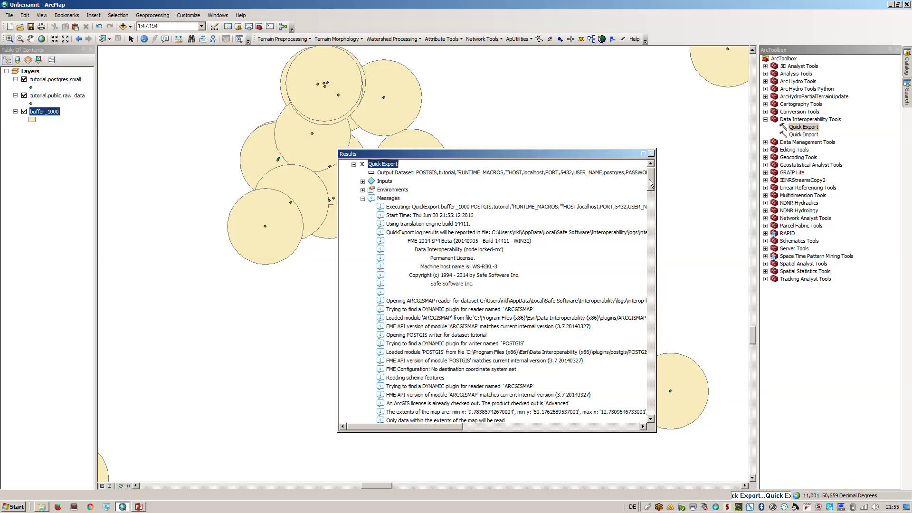
pyautogui.moveTo(650, 185); pyautogui.dragTo(652, 259)
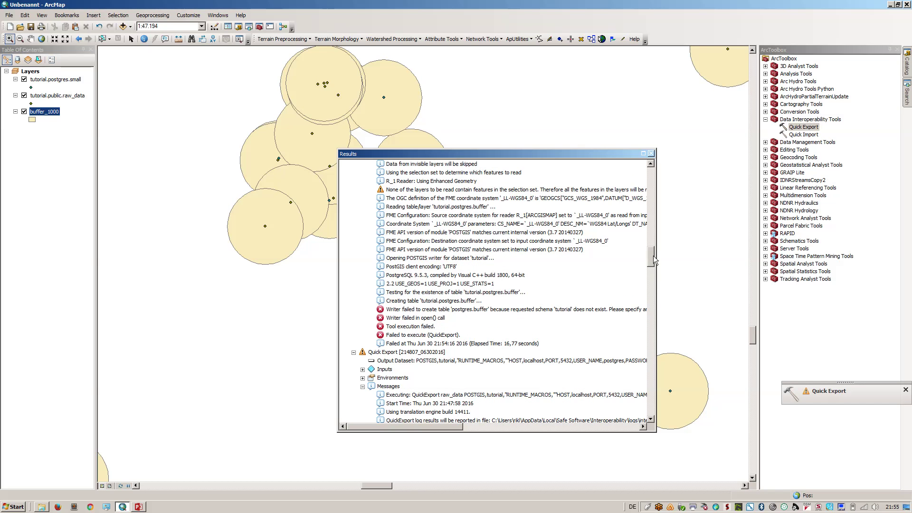
pyautogui.moveTo(654, 255); pyautogui.dragTo(652, 192)
pyautogui.click(651, 164)
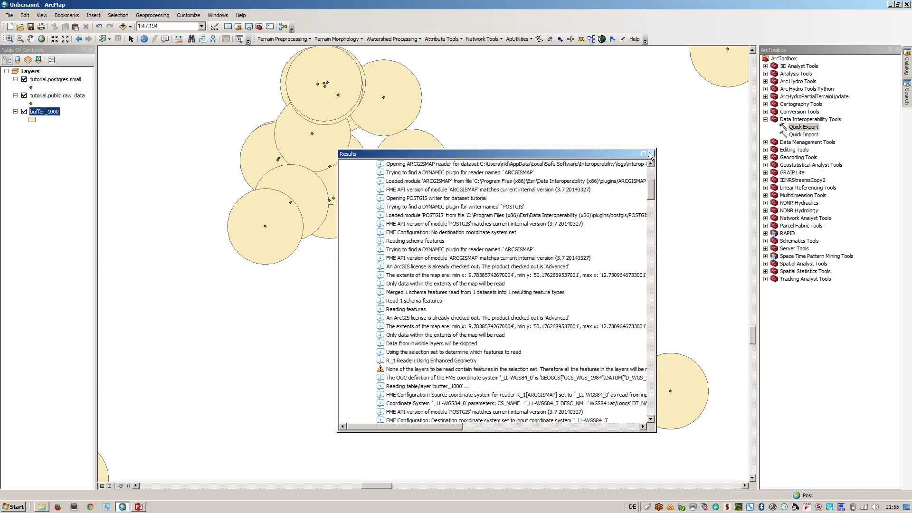
pyautogui.click(651, 153)
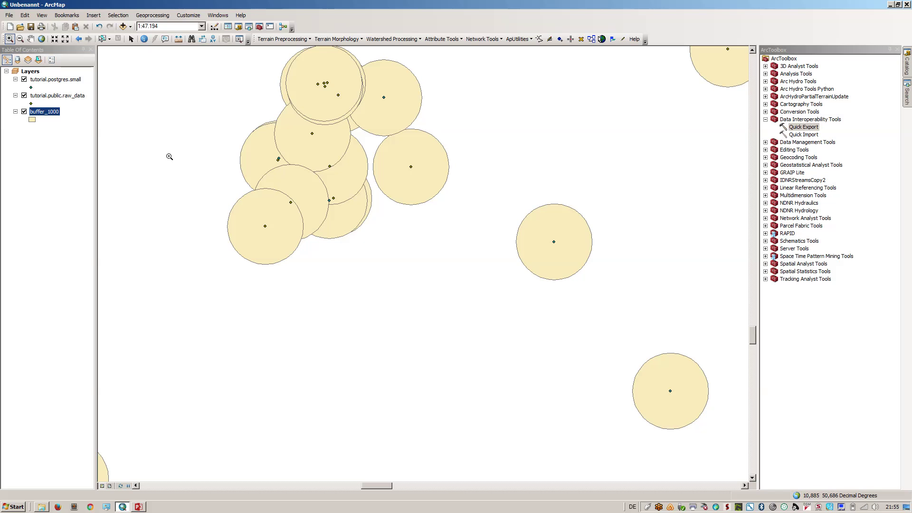
# Refresh the localhost database connection in Catalog and locate the tutorial.public.buffer_1000 table
pyautogui.click(908, 76)
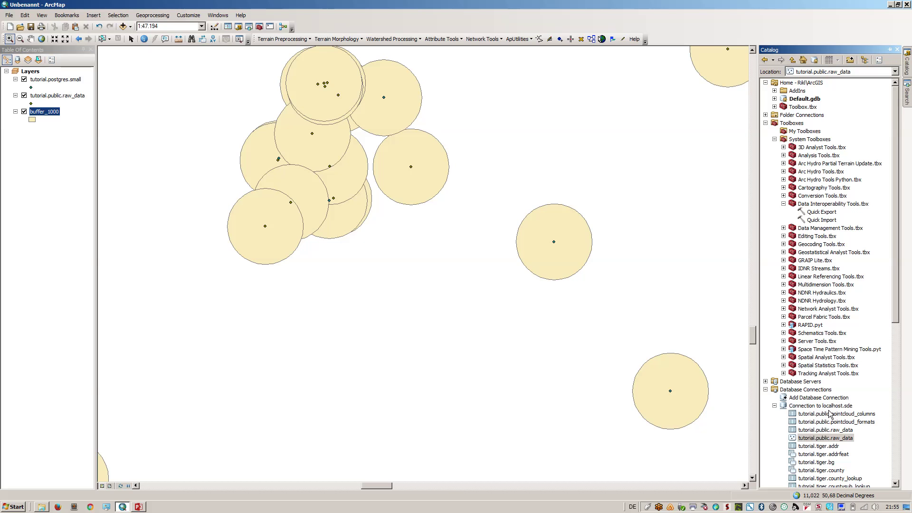
pyautogui.rightClick(831, 407)
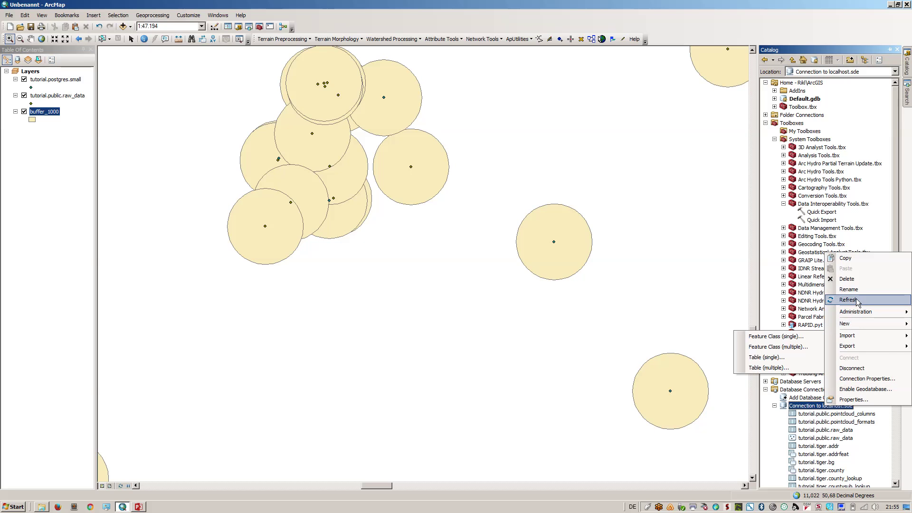
pyautogui.click(893, 300)
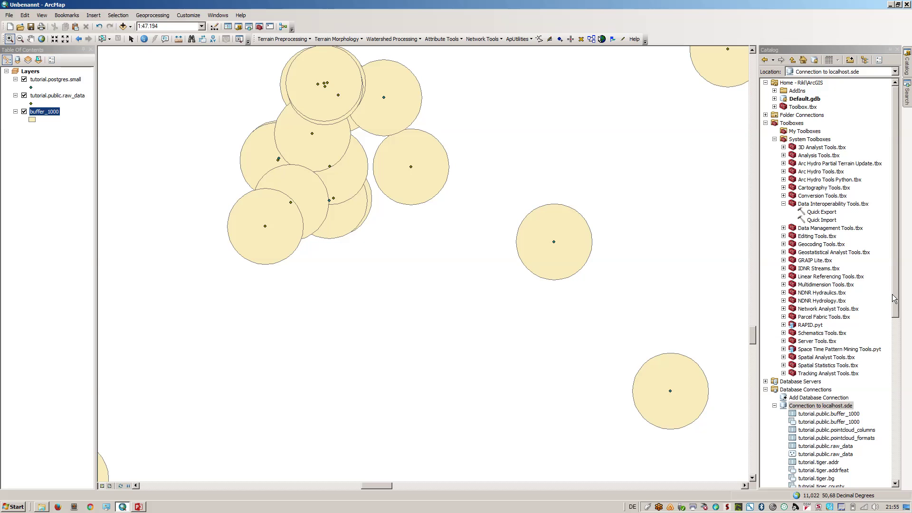
pyautogui.scroll(-4, 850, 328)
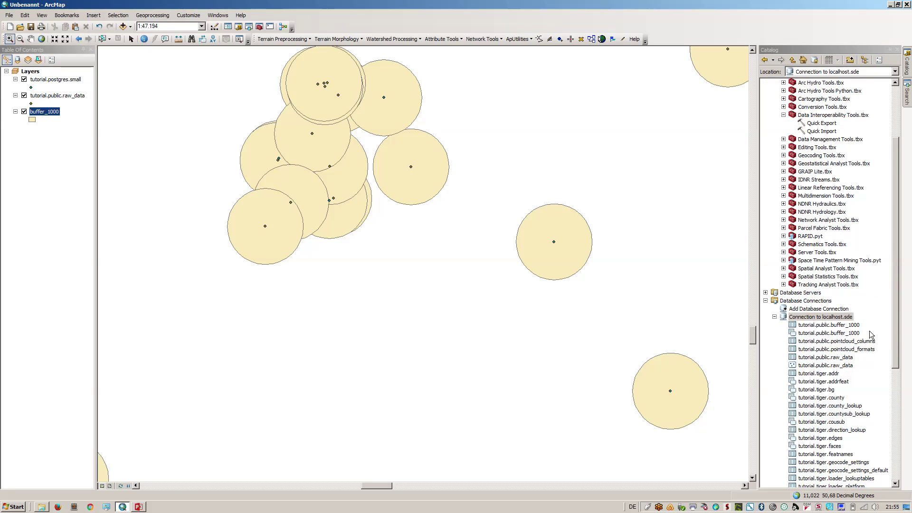
pyautogui.click(845, 334)
pyautogui.doubleClick(845, 334)
pyautogui.press('Escape')
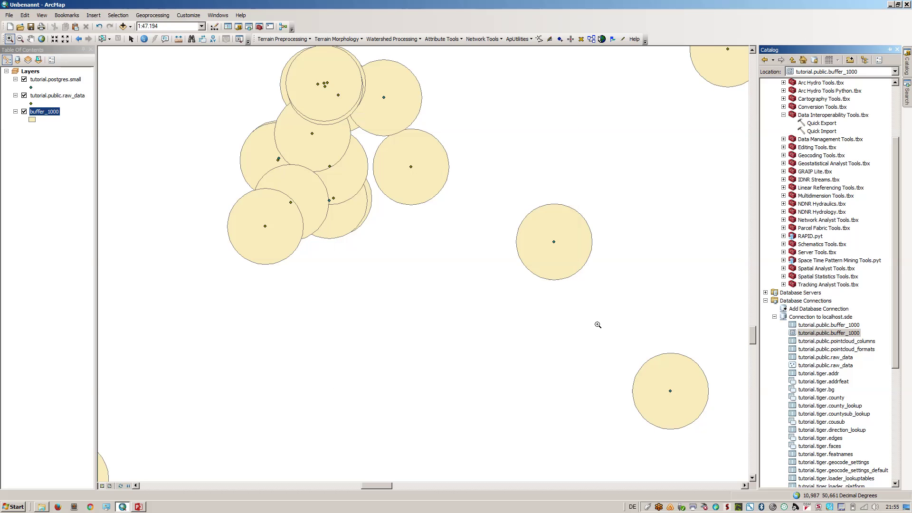
# Add tutorial.public.buffer_1000 as a query layer, hide the old buffer_1000 layer, and switch to PowerPoint
pyautogui.moveTo(816, 333); pyautogui.dragTo(114, 224)
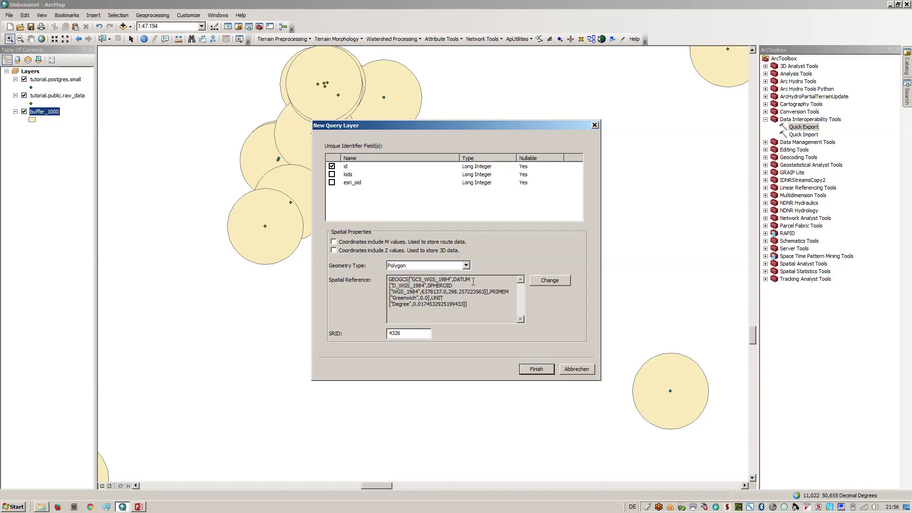
pyautogui.click(537, 370)
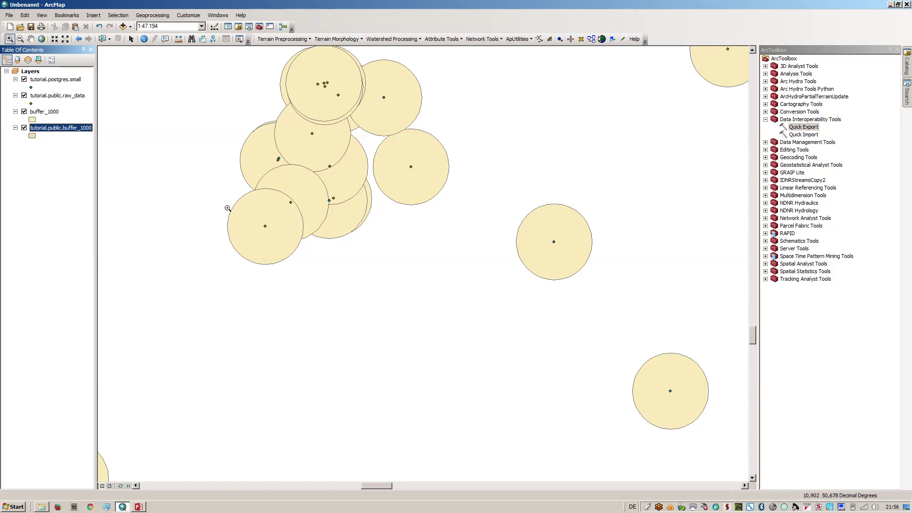
pyautogui.click(24, 111)
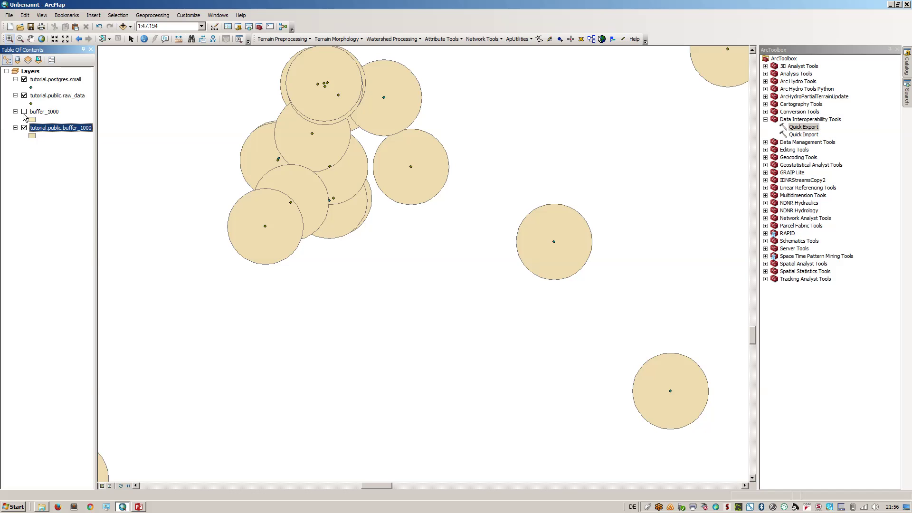
pyautogui.click(138, 507)
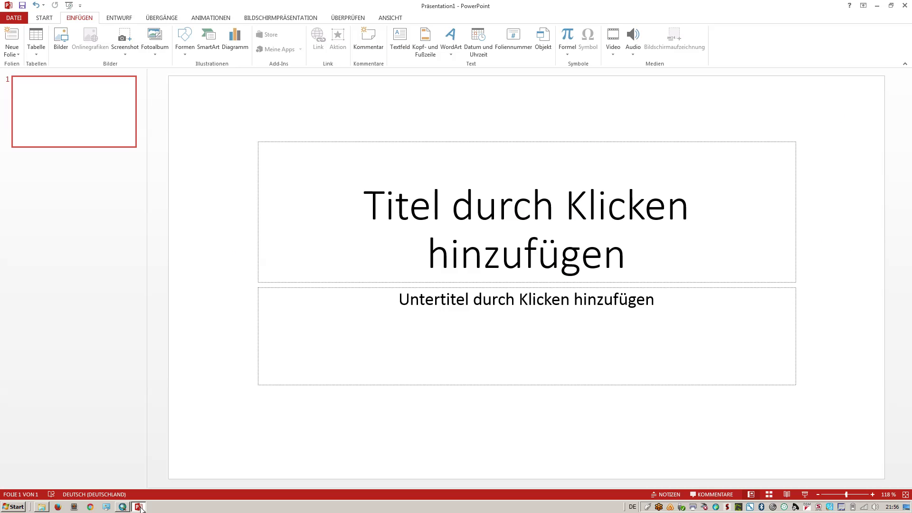
pyautogui.moveTo(366, 4)
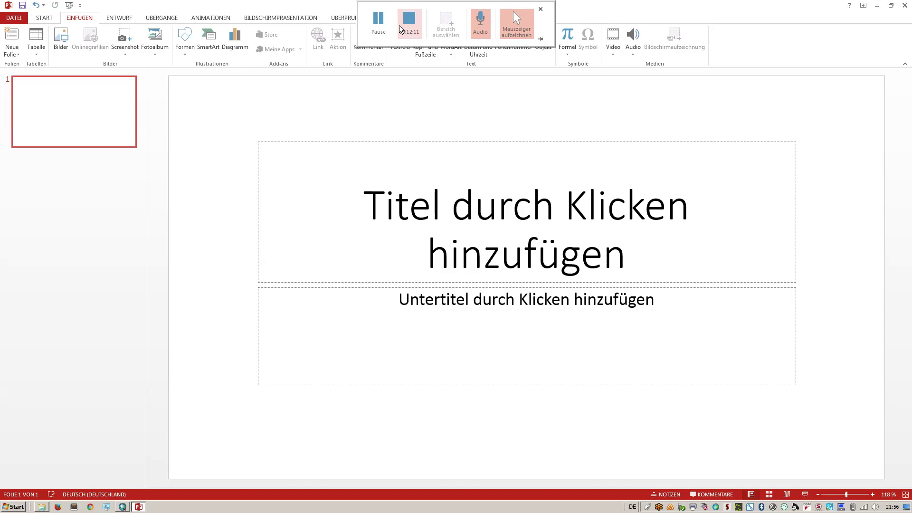